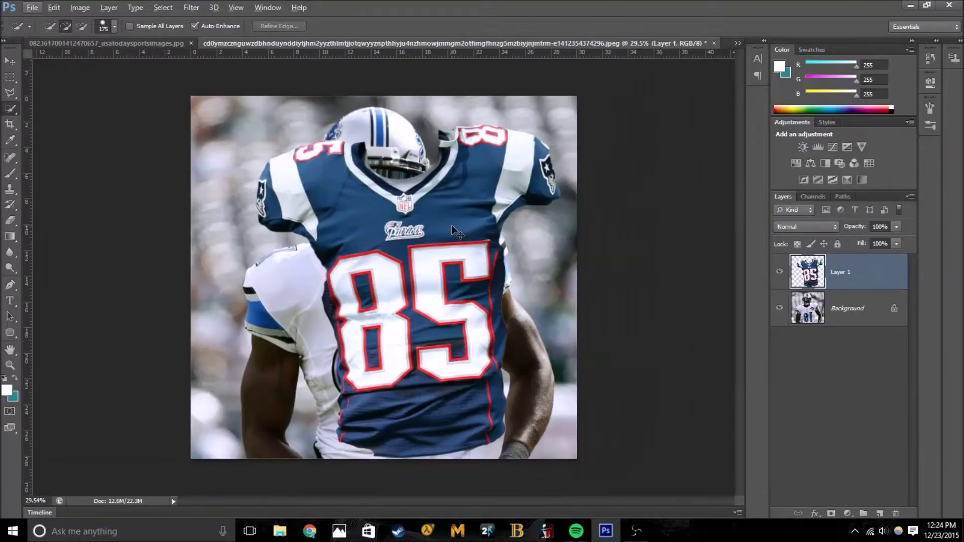
Scale and position the pasted Patriots #85 jersey over the player's torso
{"action": "left_click_drag", "start_coordinate": [354, 396], "coordinate": [412, 396]}
{"action": "scroll", "coordinate": [411, 397], "scroll_direction": "up", "scroll_amount": 3}
{"action": "scroll", "coordinate": [399, 356], "scroll_direction": "down", "scroll_amount": 2}
Warp the jersey's top-right shoulder and left side to fit the body, and commit
{"action": "left_click", "coordinate": [569, 26]}
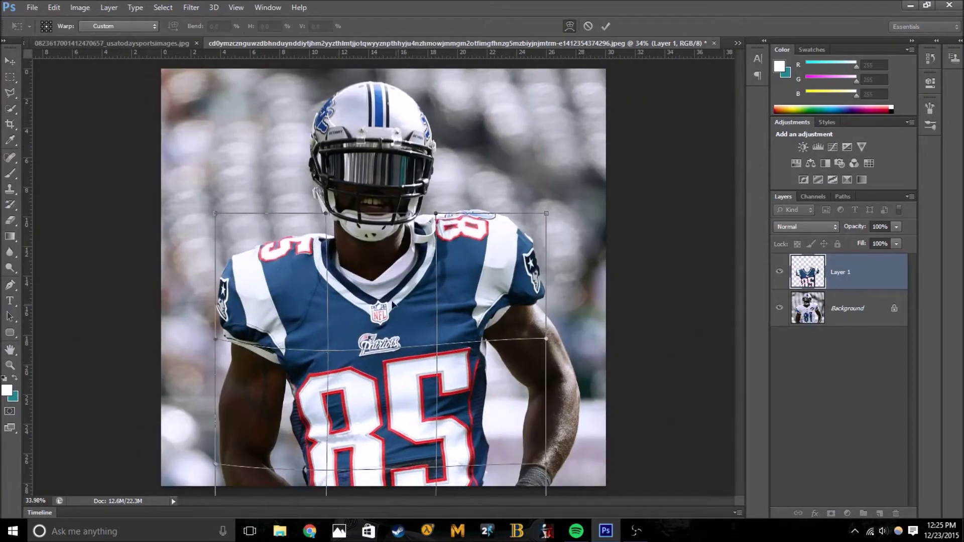
{"action": "left_click_drag", "start_coordinate": [546, 213], "coordinate": [533, 198]}
{"action": "left_click_drag", "start_coordinate": [214, 217], "coordinate": [219, 208]}
{"action": "left_click_drag", "start_coordinate": [217, 341], "coordinate": [220, 378]}
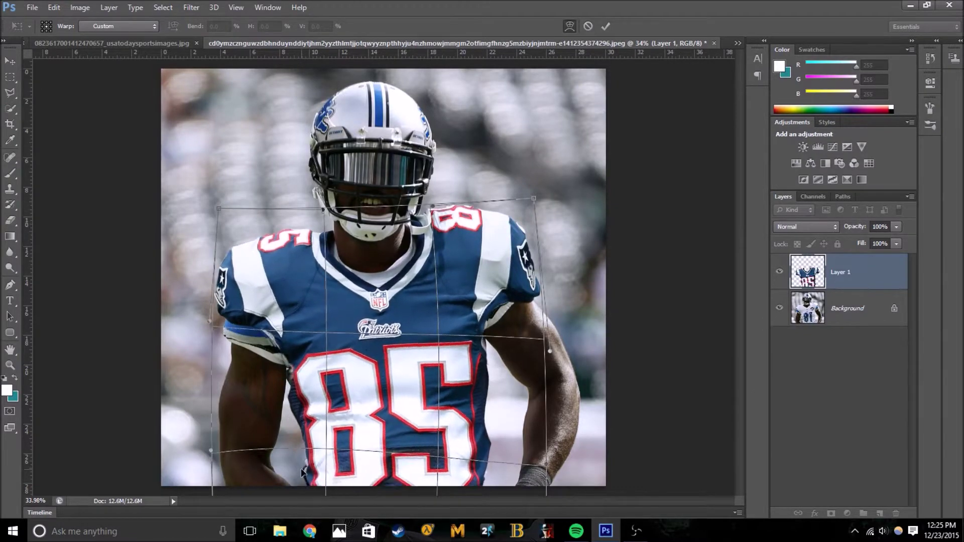
{"action": "scroll", "coordinate": [481, 278], "scroll_direction": "down", "scroll_amount": 2}
{"action": "key", "text": "Return"}
{"action": "scroll", "coordinate": [382, 322], "scroll_direction": "up", "scroll_amount": 3}
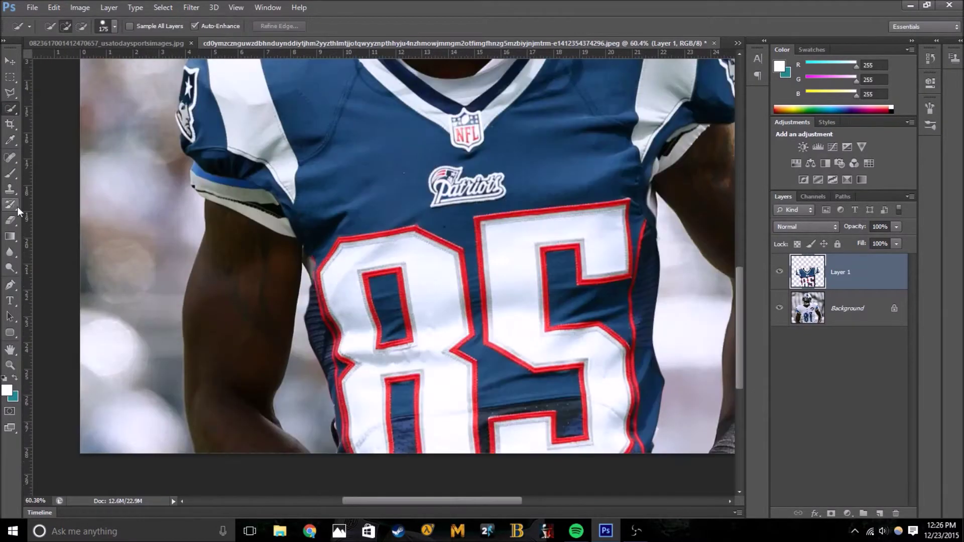
Add a layer mask to Layer 1 and paint black to reveal the player's left arm
{"action": "left_click", "coordinate": [830, 513]}
{"action": "key", "text": "b"}
{"action": "left_click", "coordinate": [59, 26]}
{"action": "key", "text": "Escape"}
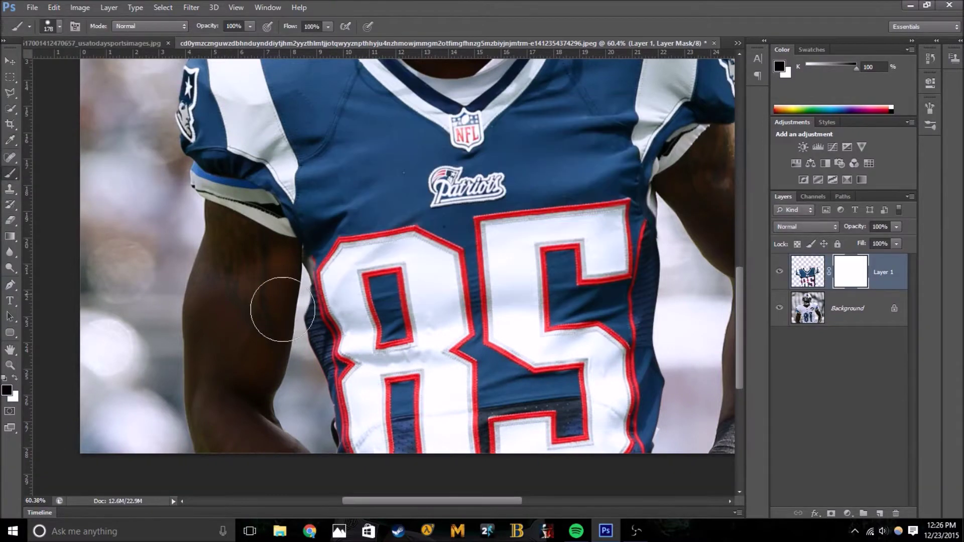
{"action": "left_click_drag", "start_coordinate": [268, 290], "coordinate": [274, 254]}
{"action": "scroll", "coordinate": [273, 254], "scroll_direction": "down", "scroll_amount": 2}
Re-warp the masked jersey with Free Transform and commit it
{"action": "key", "text": "ctrl+t"}
{"action": "scroll", "coordinate": [666, 383], "scroll_direction": "up", "scroll_amount": 2}
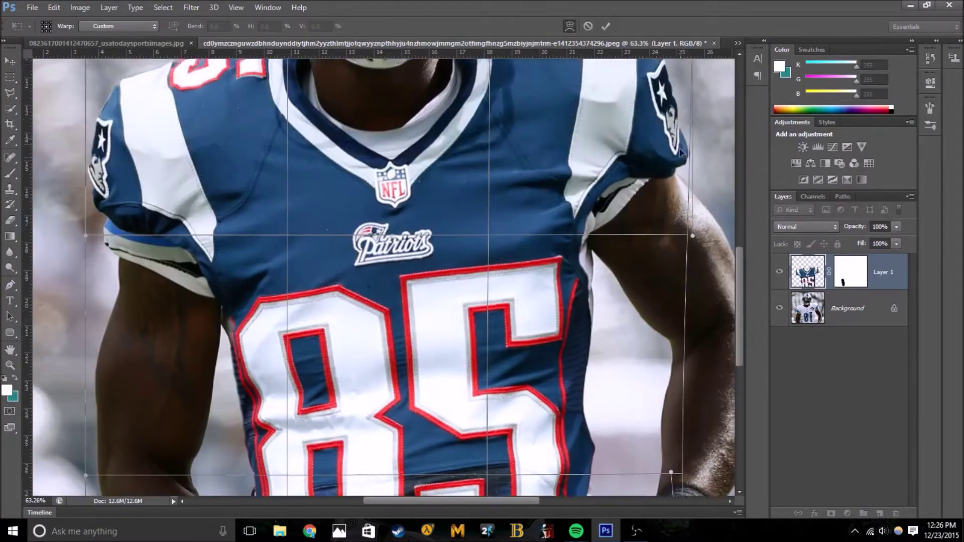
{"action": "key", "text": "Return"}
{"action": "scroll", "coordinate": [351, 251], "scroll_direction": "up", "scroll_amount": 3}
Create Layer 2 above the jersey and set a Clone Stamp source on the jersey edge
{"action": "key", "text": "ctrl+shift+n"}
{"action": "left_click", "coordinate": [11, 193]}
{"action": "scroll", "coordinate": [352, 150], "scroll_direction": "up", "scroll_amount": 3}
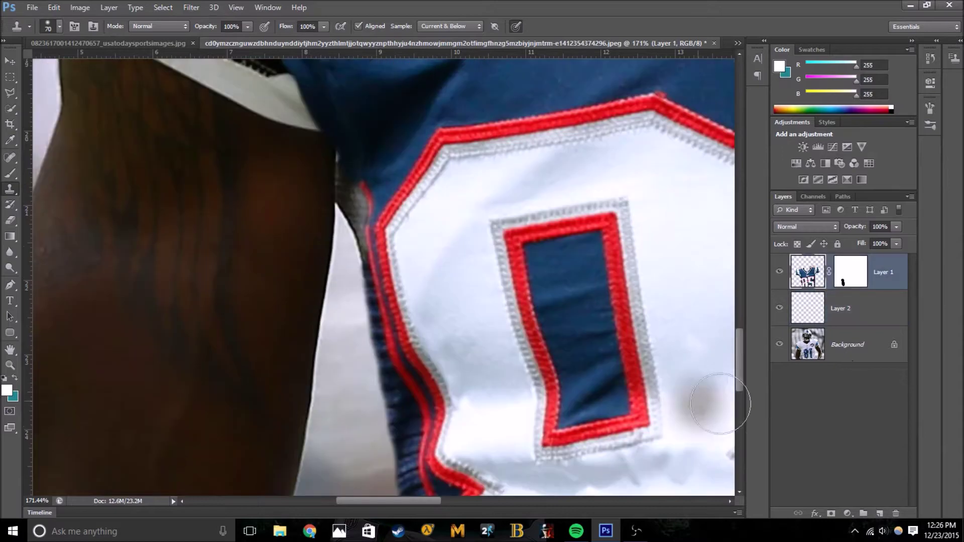
{"action": "key", "text": "ctrl+bracketright"}
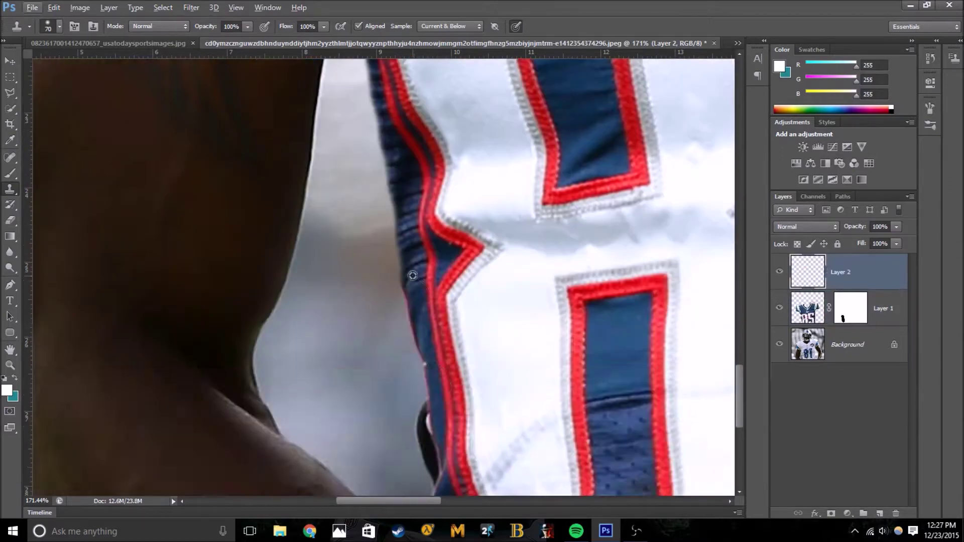
{"action": "key", "text": "bracketleft"}
{"action": "key", "text": "bracketleft"}
{"action": "key", "text": "bracketleft"}
{"action": "scroll", "coordinate": [389, 179], "scroll_direction": "up", "scroll_amount": 2, "text": "alt"}
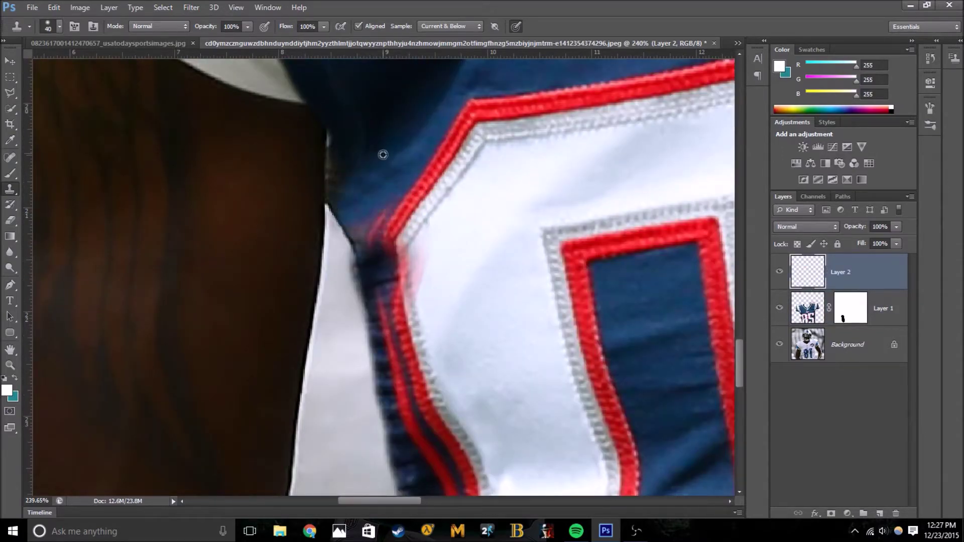
Move the touch-up layer below the jersey and ready the Polygonal Lasso on the jersey layer
{"action": "key", "text": "ctrl+bracketleft"}
{"action": "scroll", "coordinate": [619, 316], "scroll_direction": "down", "scroll_amount": 5, "text": "alt"}
{"action": "scroll", "coordinate": [557, 302], "scroll_direction": "up", "scroll_amount": 3, "text": "alt"}
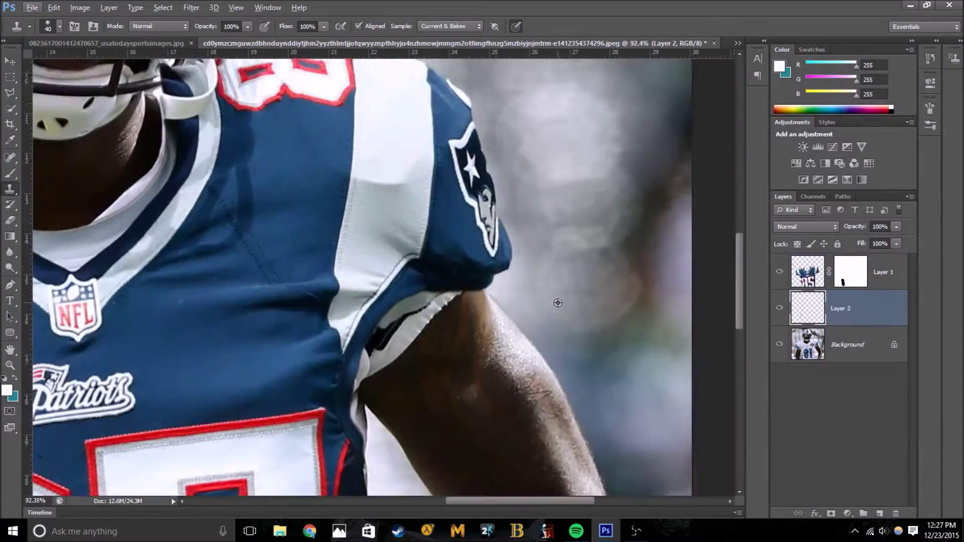
{"action": "key", "text": "alt+bracketright"}
{"action": "scroll", "coordinate": [400, 251], "scroll_direction": "up", "scroll_amount": 1, "text": "alt"}
{"action": "key", "text": "l"}
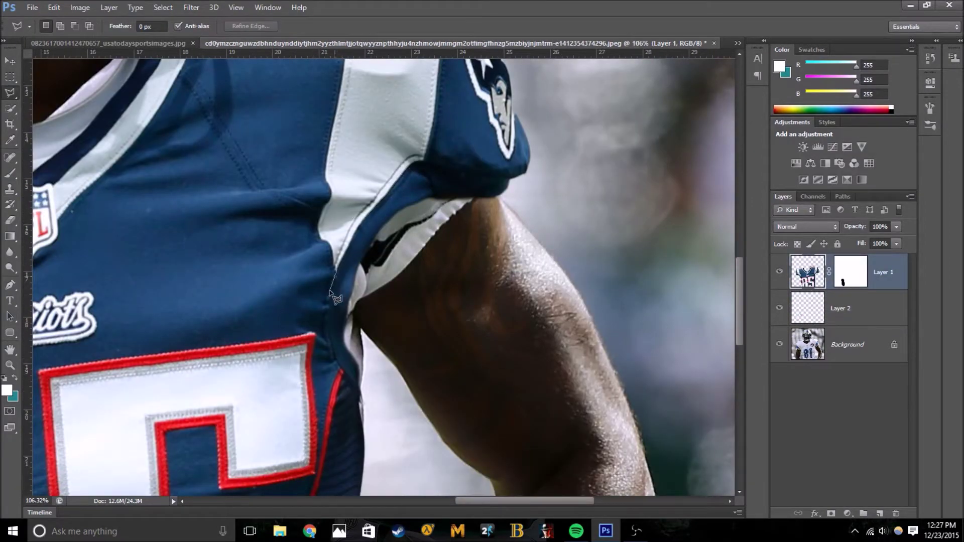
Copy a jersey piece to its own layer, rotate it into the armpit, and merge it down
{"action": "key", "text": "ctrl+j"}
{"action": "key", "text": "ctrl+t"}
{"action": "left_click_drag", "start_coordinate": [386, 261], "coordinate": [379, 284]}
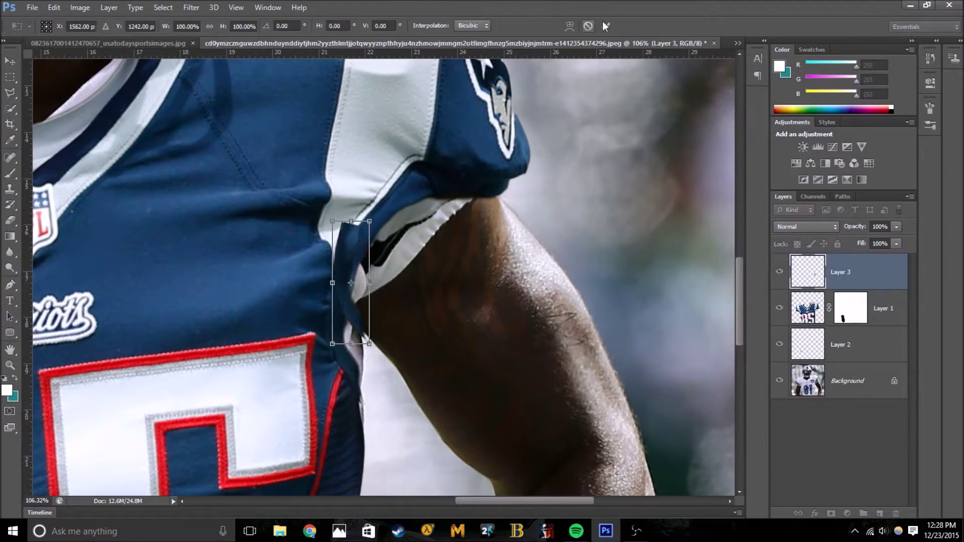
{"action": "scroll", "coordinate": [351, 281], "scroll_direction": "up", "scroll_amount": 3}
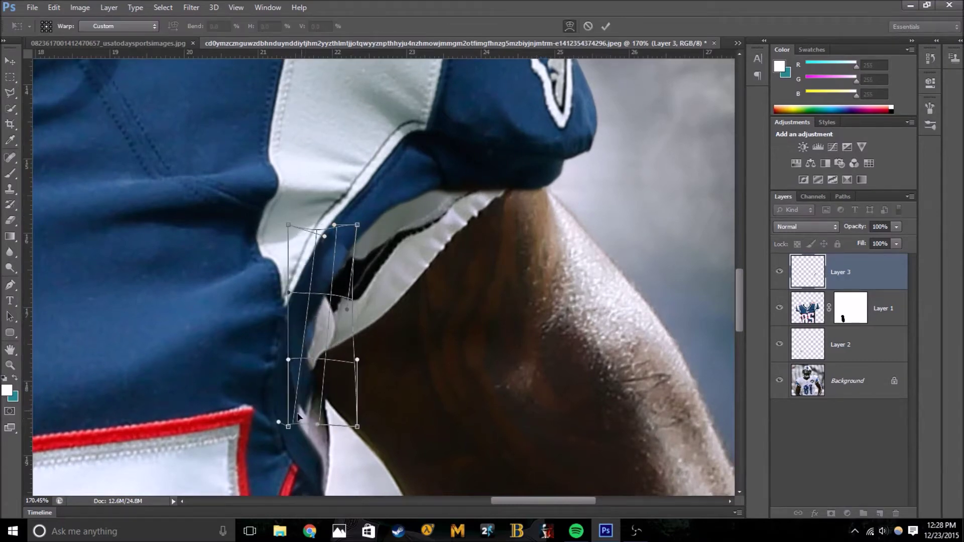
{"action": "key", "text": "Return"}
{"action": "scroll", "coordinate": [497, 197], "scroll_direction": "up", "scroll_amount": 4, "text": "alt"}
{"action": "key", "text": "ctrl+e"}
Add a new layer and clone-stamp the sleeve seam with a round brush
{"action": "scroll", "coordinate": [498, 197], "scroll_direction": "down", "scroll_amount": 4, "text": "alt"}
{"action": "key", "text": "j"}
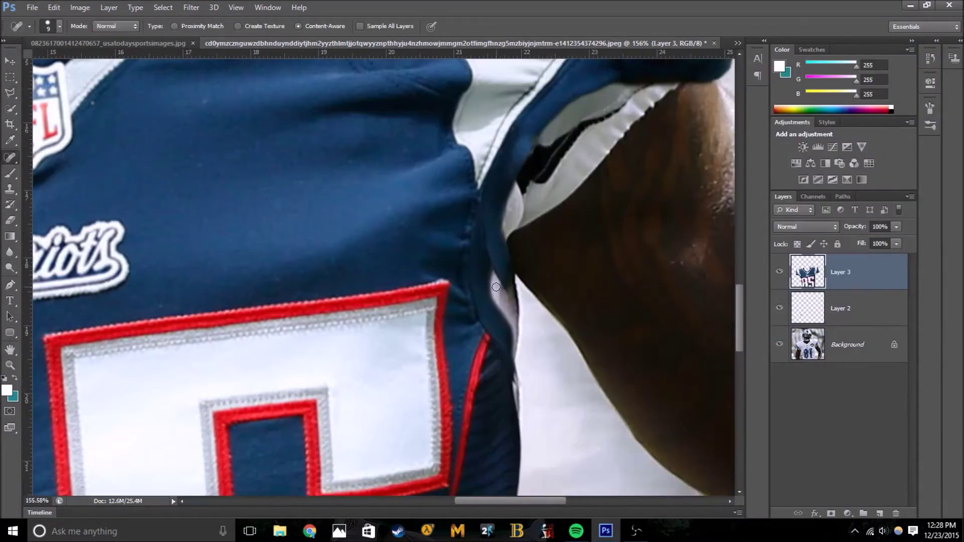
{"action": "key", "text": "s"}
{"action": "key", "text": "ctrl+shift+alt+n"}
{"action": "left_click", "coordinate": [435, 266], "text": "alt"}
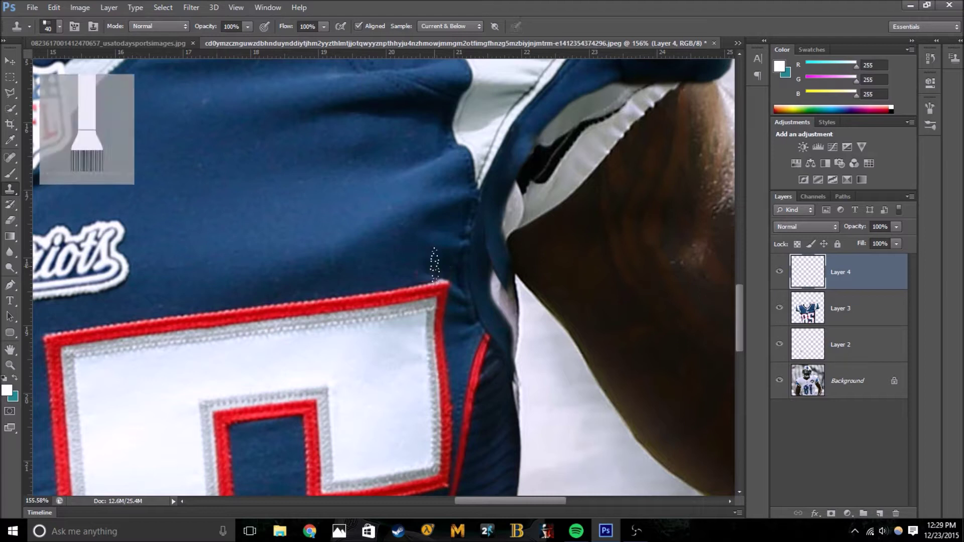
{"action": "left_click", "coordinate": [59, 26]}
{"action": "left_click", "coordinate": [400, 248]}
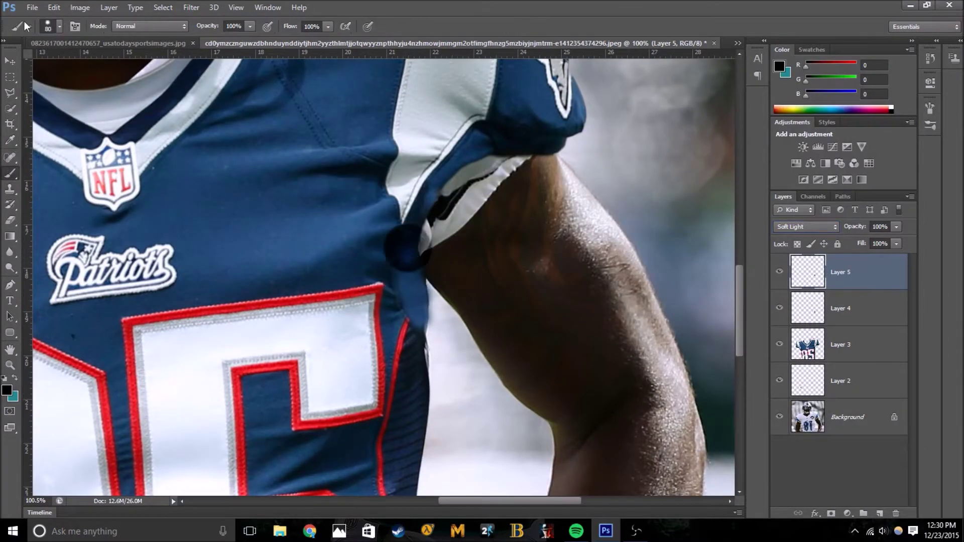
Undo stray clone dabs and resize the brush while cleaning the sleeve edges
{"action": "key", "text": "ctrl+z"}
{"action": "left_click", "coordinate": [60, 26]}
{"action": "left_click", "coordinate": [406, 255]}
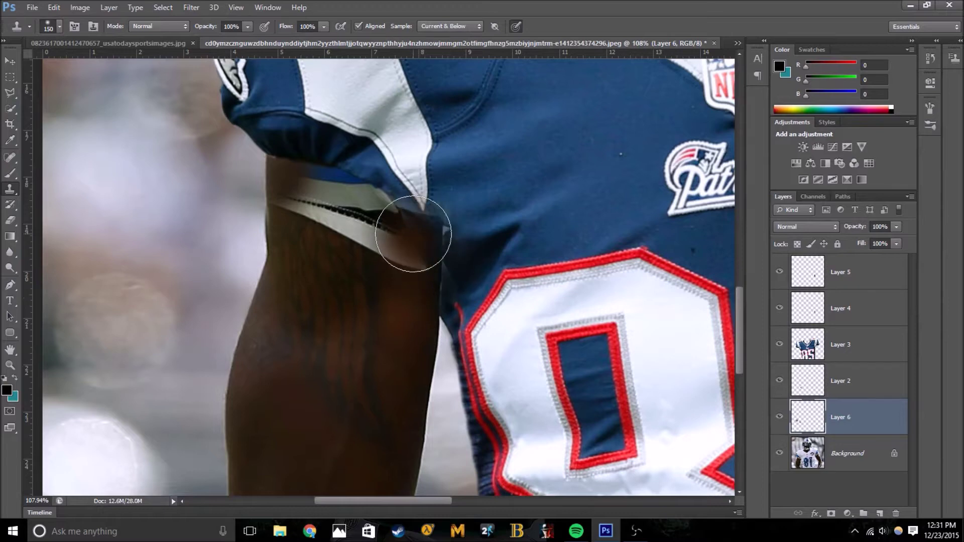
{"action": "key", "text": "ctrl+z"}
{"action": "key", "text": "bracketright"}
{"action": "key", "text": "bracketright"}
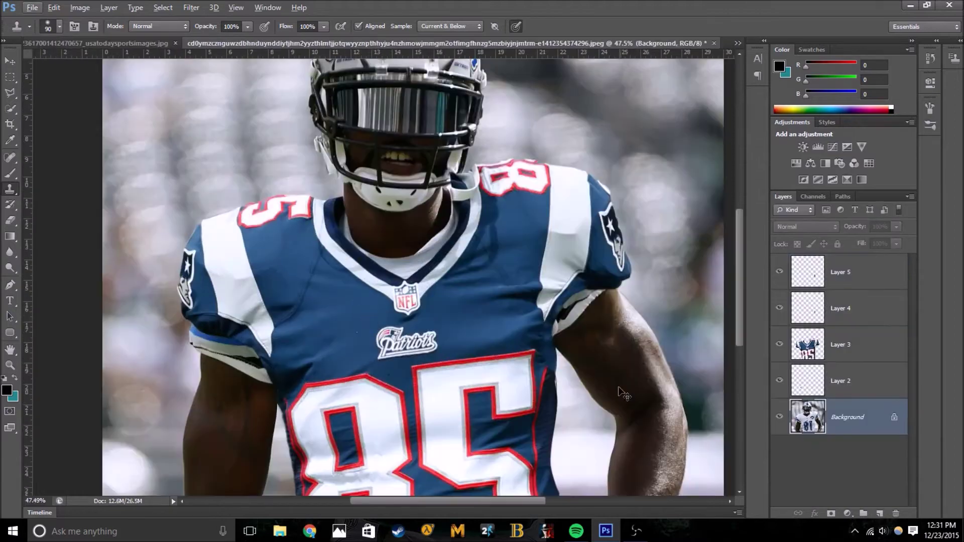
Copy a white trim piece to a new layer and place it under the right sleeve
{"action": "key", "text": "w"}
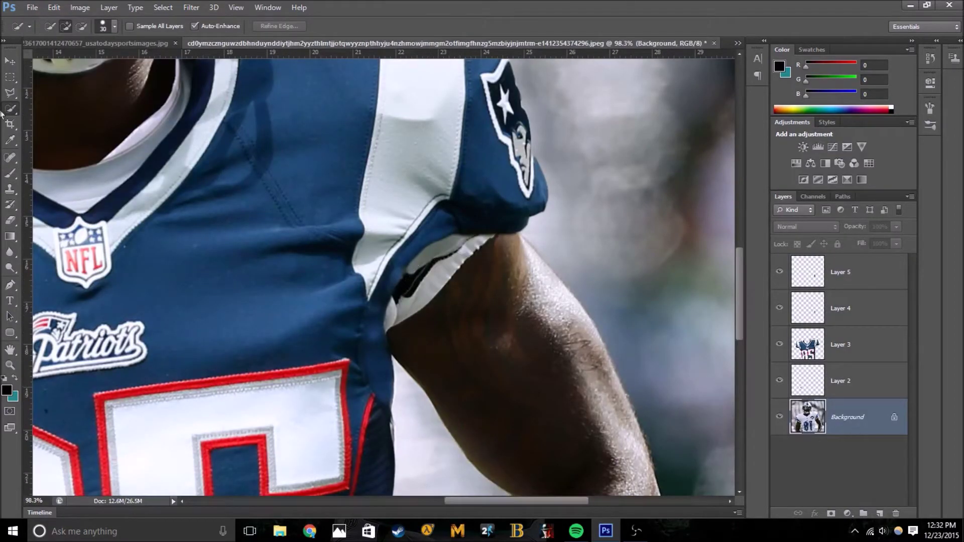
{"action": "key", "text": "ctrl+j"}
{"action": "key", "text": "ctrl+t"}
{"action": "left_click_drag", "start_coordinate": [103, 136], "coordinate": [401, 282]}
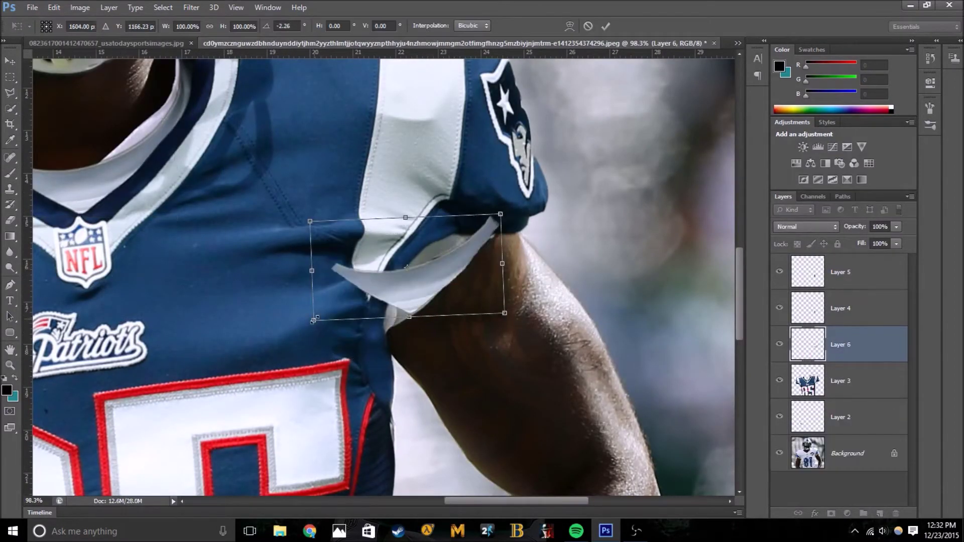
{"action": "key", "text": "Return"}
Move the trim below the jersey, then stretch and warp it around the right arm
{"action": "key", "text": "ctrl+bracketleft"}
{"action": "key", "text": "ctrl+t"}
{"action": "left_click_drag", "start_coordinate": [419, 198], "coordinate": [419, 158]}
{"action": "left_click_drag", "start_coordinate": [425, 250], "coordinate": [495, 216]}
{"action": "left_click", "coordinate": [570, 26]}
{"action": "mouse_move", "coordinate": [402, 281]}
{"action": "left_mouse_down"}
{"action": "mouse_move", "coordinate": [411, 321]}
{"action": "mouse_move", "coordinate": [435, 302]}
{"action": "left_mouse_up"}
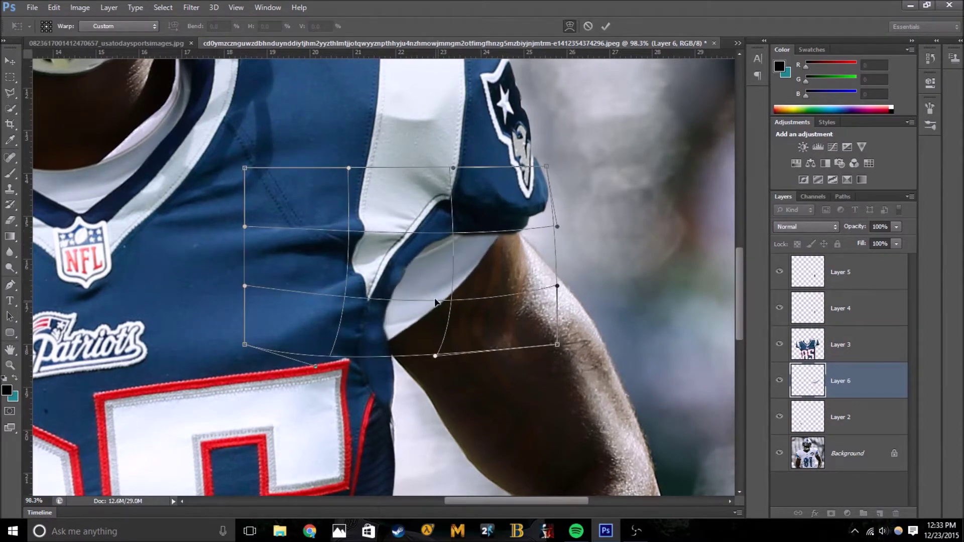
{"action": "key", "text": "Return"}
Select the white neck trim and duplicate it onto new layers for the left sleeve
{"action": "key", "text": "ctrl+0"}
{"action": "scroll", "coordinate": [462, 250], "scroll_direction": "up", "scroll_amount": 3}
{"action": "left_click", "coordinate": [840, 344]}
{"action": "left_click_drag", "start_coordinate": [507, 224], "coordinate": [237, 358]}
{"action": "key", "text": "ctrl+j"}
{"action": "key", "text": "ctrl+t"}
{"action": "key", "text": "Return"}
{"action": "key", "text": "ctrl+j"}
Resize and warp the trim copy around the left arm, then commit
{"action": "key", "text": "ctrl+t"}
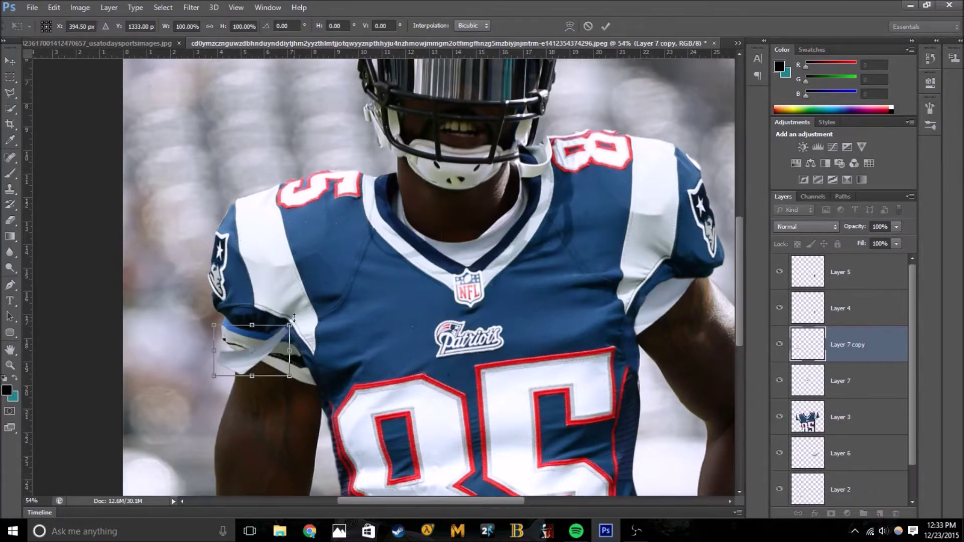
{"action": "left_click_drag", "start_coordinate": [294, 317], "coordinate": [261, 382]}
{"action": "left_click", "coordinate": [569, 26]}
{"action": "scroll", "coordinate": [277, 361], "scroll_direction": "up", "scroll_amount": 2}
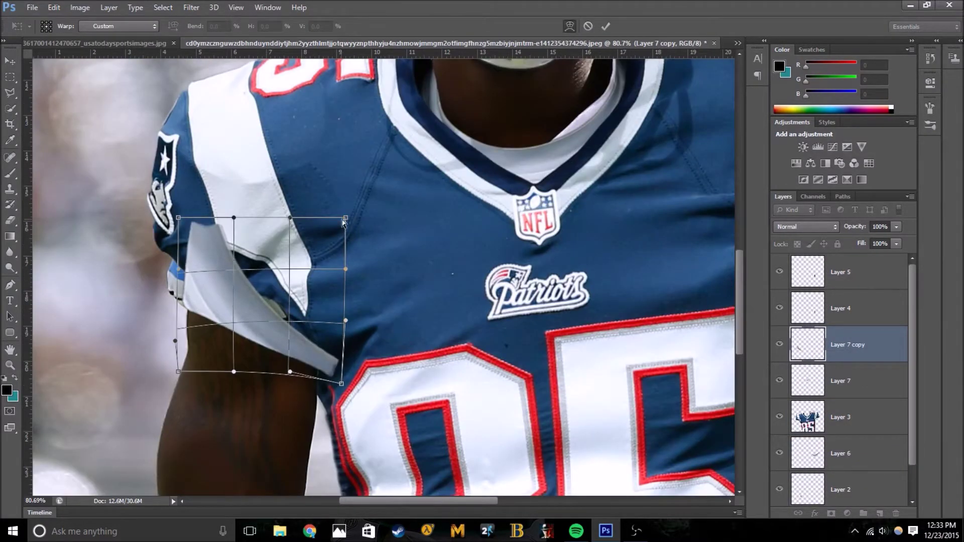
{"action": "left_click_drag", "start_coordinate": [343, 222], "coordinate": [304, 303]}
{"action": "left_click", "coordinate": [607, 26]}
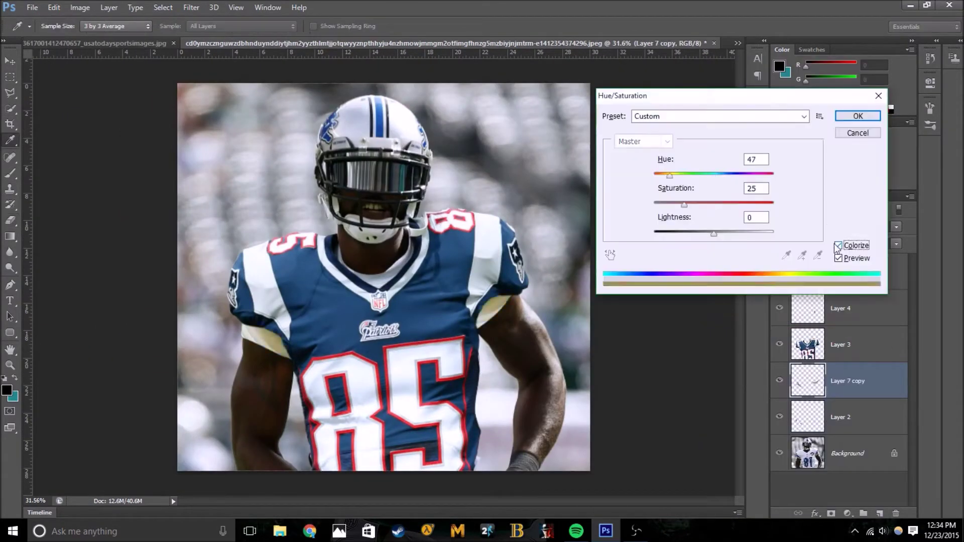
Colorize the sleeve trim pieces red by adjusting Hue/Saturation hue, saturation and lightness
{"action": "left_click_drag", "start_coordinate": [714, 234], "coordinate": [687, 235]}
{"action": "left_click_drag", "start_coordinate": [711, 204], "coordinate": [735, 203]}
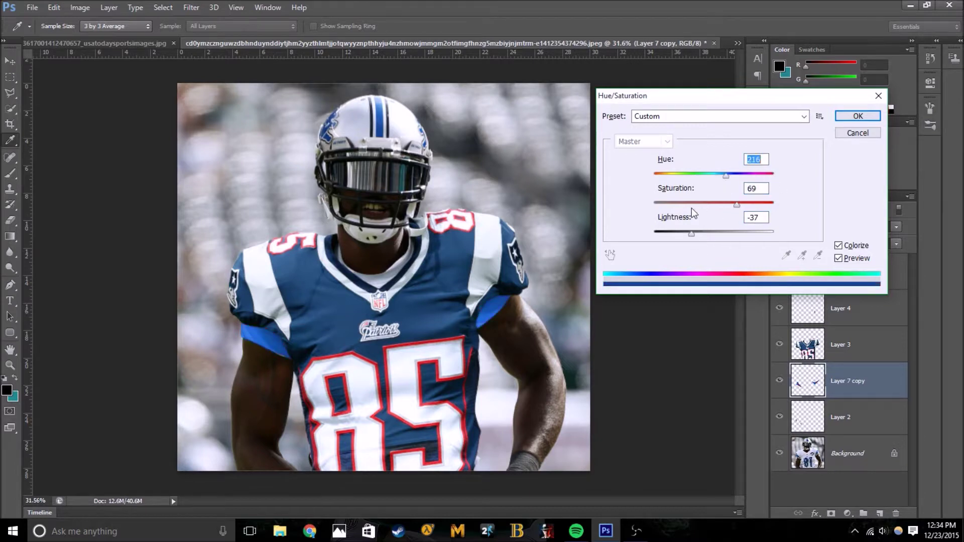
{"action": "left_click_drag", "start_coordinate": [667, 233], "coordinate": [685, 233]}
{"action": "left_click_drag", "start_coordinate": [726, 175], "coordinate": [774, 175]}
{"action": "left_click_drag", "start_coordinate": [653, 204], "coordinate": [722, 204]}
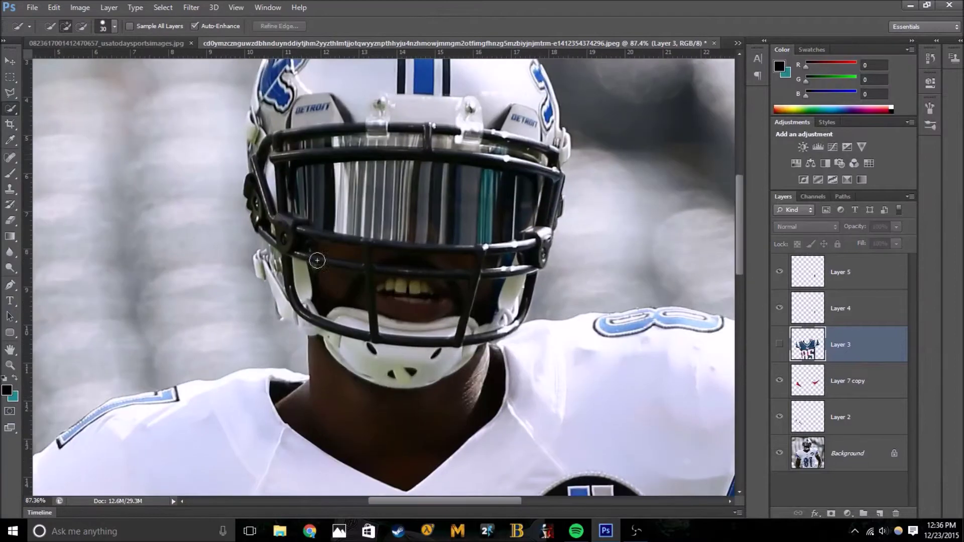
{"action": "key", "text": "alt+comma"}
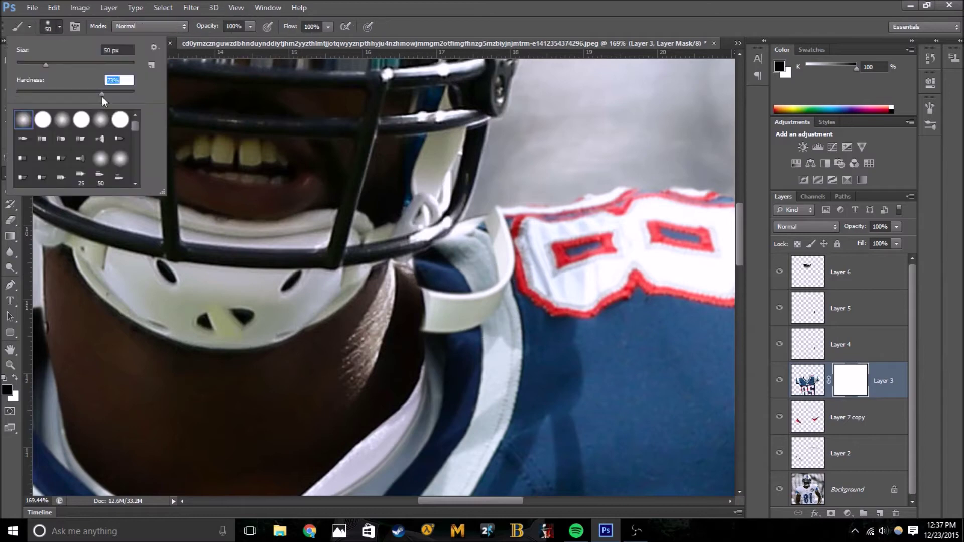
{"action": "key", "text": "Return"}
Zoom in on the neck to inspect Layer 2's retouching, toggling its visibility to compare
{"action": "left_click", "coordinate": [859, 439]}
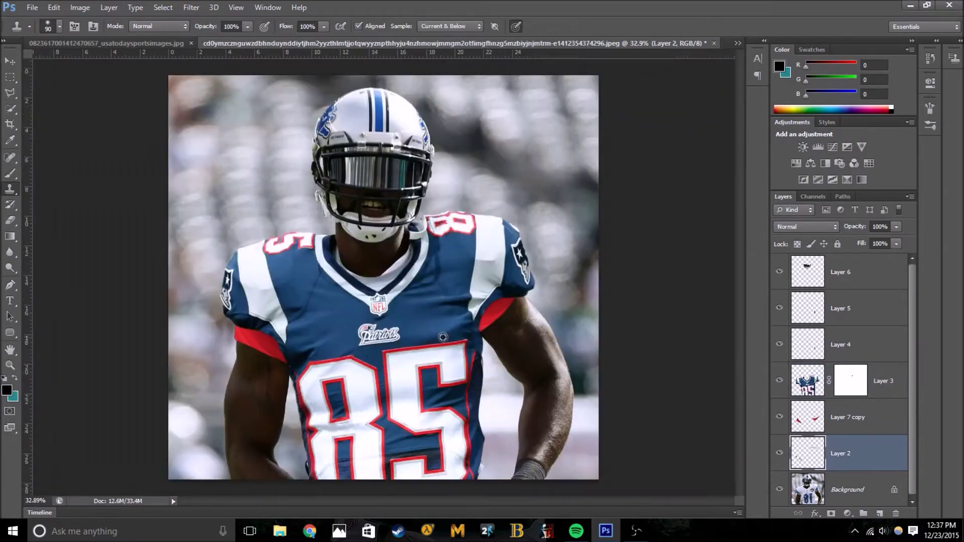
{"action": "key", "text": "ctrl+0"}
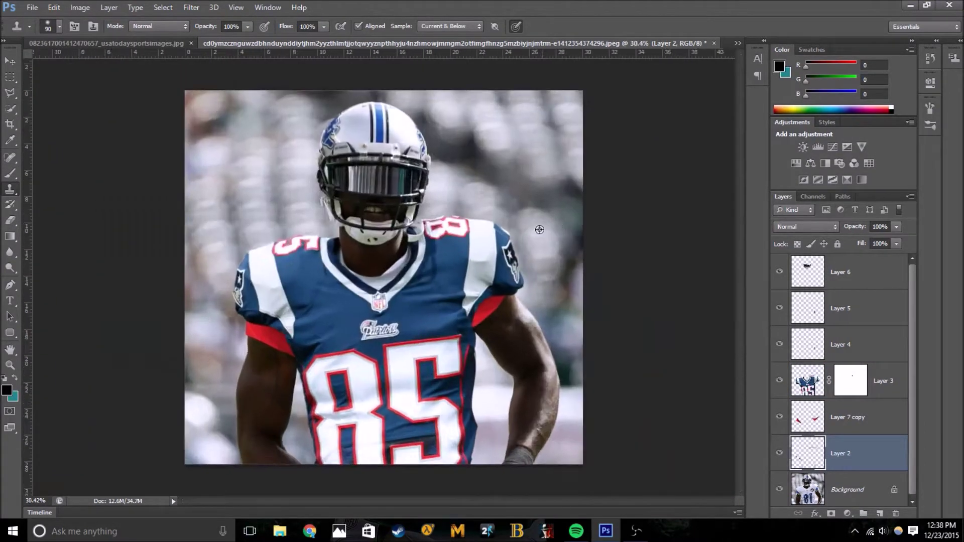
{"action": "scroll", "coordinate": [334, 318], "scroll_direction": "up", "scroll_amount": 5}
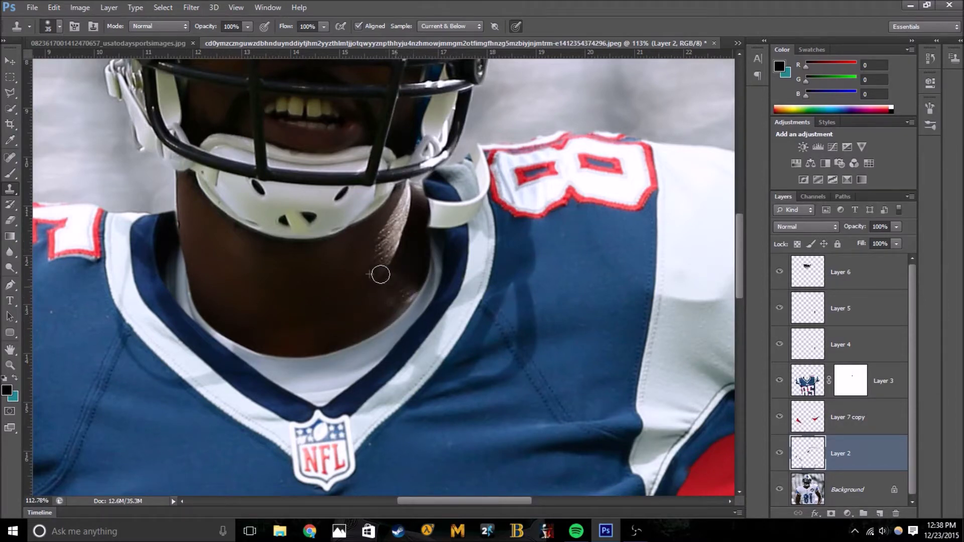
{"action": "scroll", "coordinate": [395, 286], "scroll_direction": "down", "scroll_amount": 3}
{"action": "scroll", "coordinate": [395, 286], "scroll_direction": "down", "scroll_amount": 3}
{"action": "scroll", "coordinate": [417, 253], "scroll_direction": "up", "scroll_amount": 5}
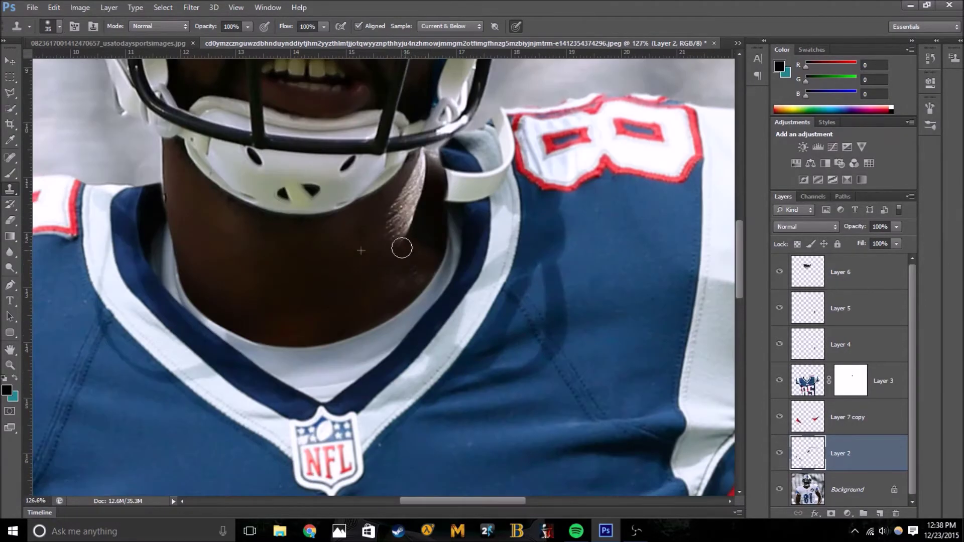
{"action": "key", "text": "ctrl+0"}
{"action": "left_click", "coordinate": [780, 452]}
{"action": "scroll", "coordinate": [424, 233], "scroll_direction": "up", "scroll_amount": 5}
Clone a strip of white collar trim onto a new layer, then rotate and warp it
{"action": "left_click", "coordinate": [854, 380]}
{"action": "left_click", "coordinate": [879, 513]}
{"action": "key", "text": "bracketright"}
{"action": "key", "text": "bracketright"}
{"action": "key", "text": "bracketright"}
{"action": "mouse_move", "coordinate": [527, 302]}
{"action": "left_mouse_down"}
{"action": "mouse_move", "coordinate": [524, 342]}
{"action": "mouse_move", "coordinate": [435, 227]}
{"action": "mouse_move", "coordinate": [432, 244]}
{"action": "left_mouse_up"}
{"action": "key", "text": "ctrl+t"}
{"action": "right_click", "coordinate": [473, 243]}
{"action": "left_click", "coordinate": [409, 338]}
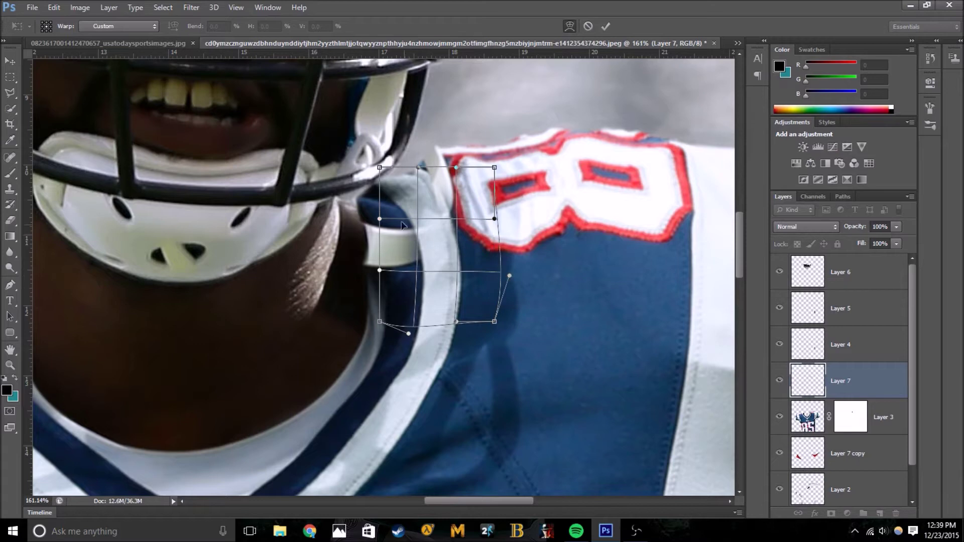
Apply the bent white strip, erase its excess, and paint soft shading over the collar
{"action": "key", "text": "Return"}
{"action": "key", "text": "e"}
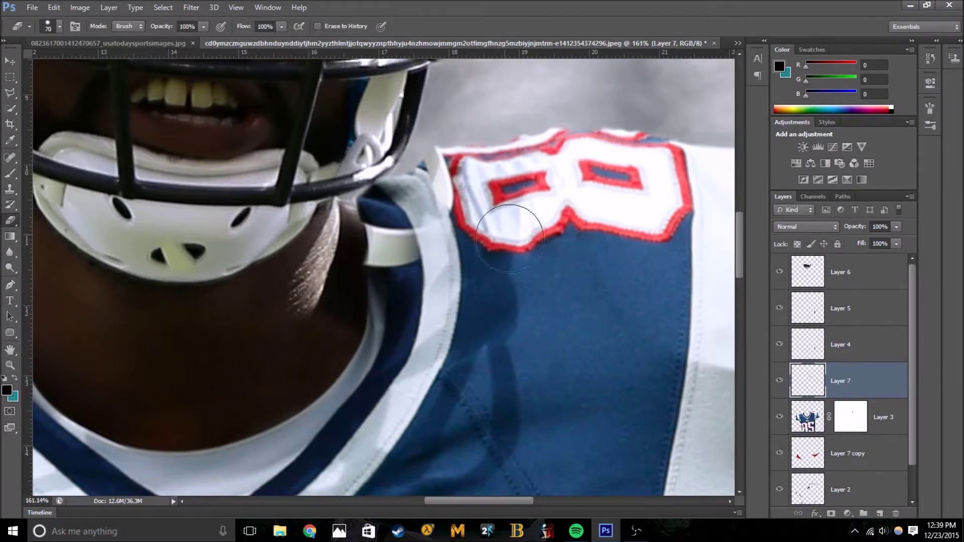
{"action": "scroll", "coordinate": [496, 217], "scroll_direction": "up", "scroll_amount": 3}
{"action": "key", "text": "b"}
{"action": "left_click", "coordinate": [879, 514]}
{"action": "left_click_drag", "start_coordinate": [896, 244], "coordinate": [855, 271]}
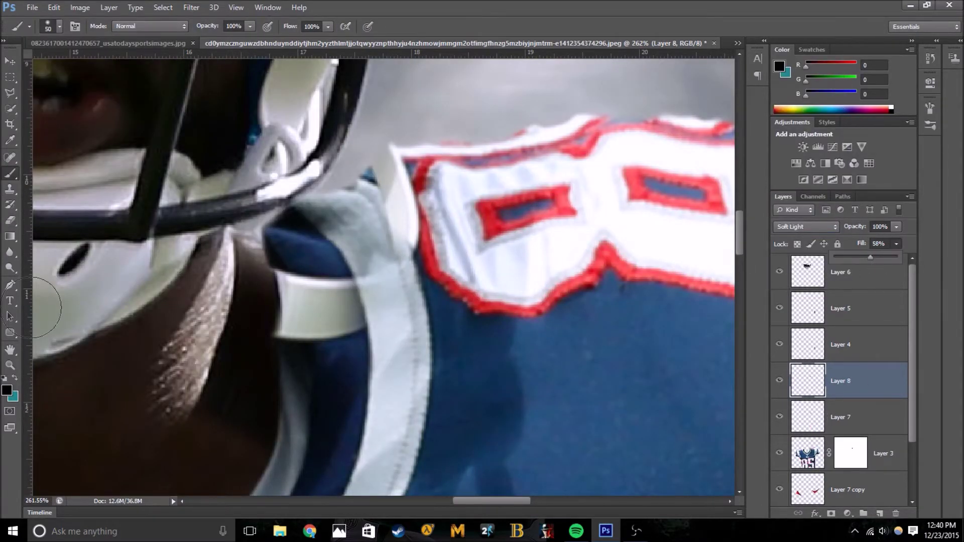
Clone a patch onto new Layer 9 and transform it onto the neck edge
{"action": "key", "text": "s"}
{"action": "scroll", "coordinate": [358, 241], "scroll_direction": "down", "scroll_amount": 5}
{"action": "scroll", "coordinate": [357, 241], "scroll_direction": "up", "scroll_amount": 2}
{"action": "scroll", "coordinate": [358, 240], "scroll_direction": "up", "scroll_amount": 1}
{"action": "key", "text": "ctrl+shift+alt+n"}
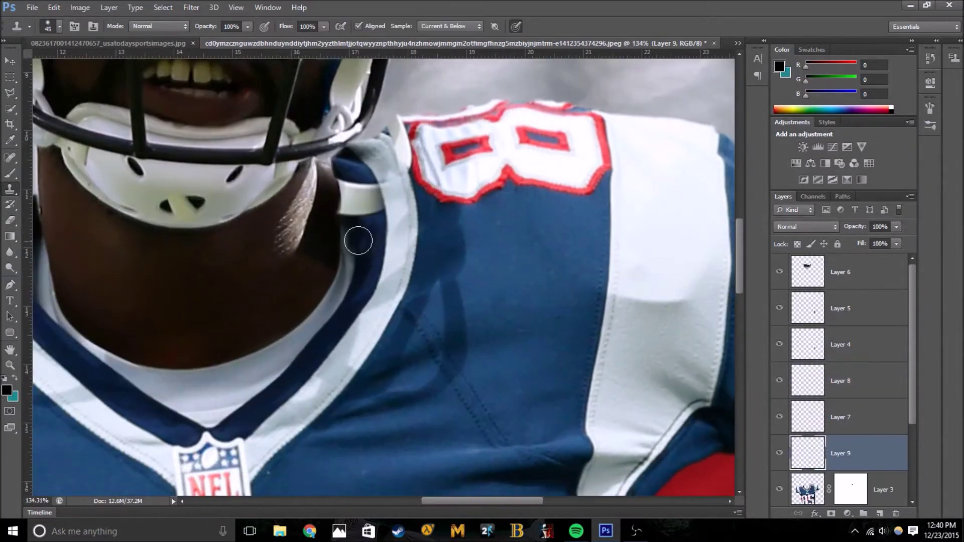
{"action": "key", "text": "ctrl+t"}
{"action": "left_click_drag", "start_coordinate": [517, 295], "coordinate": [363, 251]}
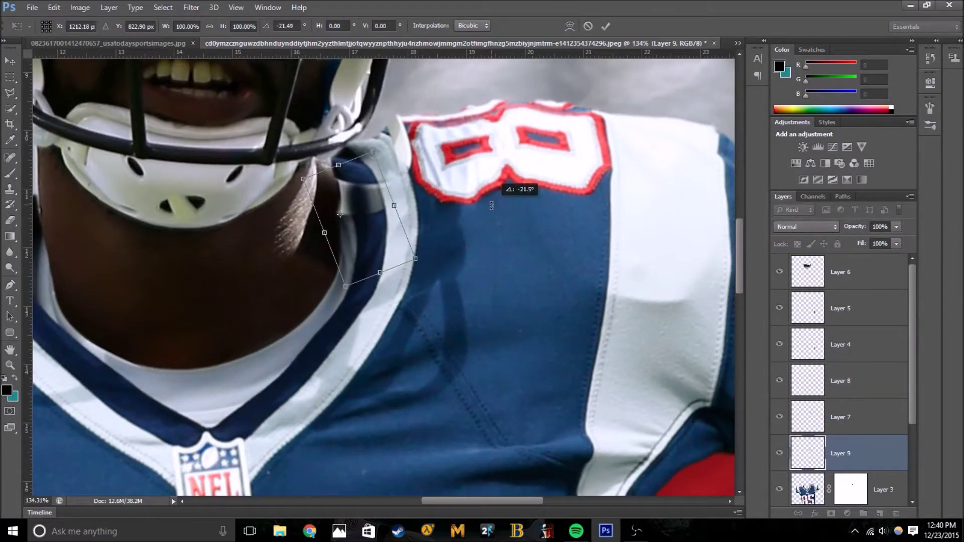
{"action": "left_click_drag", "start_coordinate": [351, 351], "coordinate": [322, 338]}
{"action": "left_click", "coordinate": [606, 25]}
Cover the white patch with dark tones and soft-light shading, discarding an extra layer
{"action": "scroll", "coordinate": [345, 308], "scroll_direction": "up", "scroll_amount": 2}
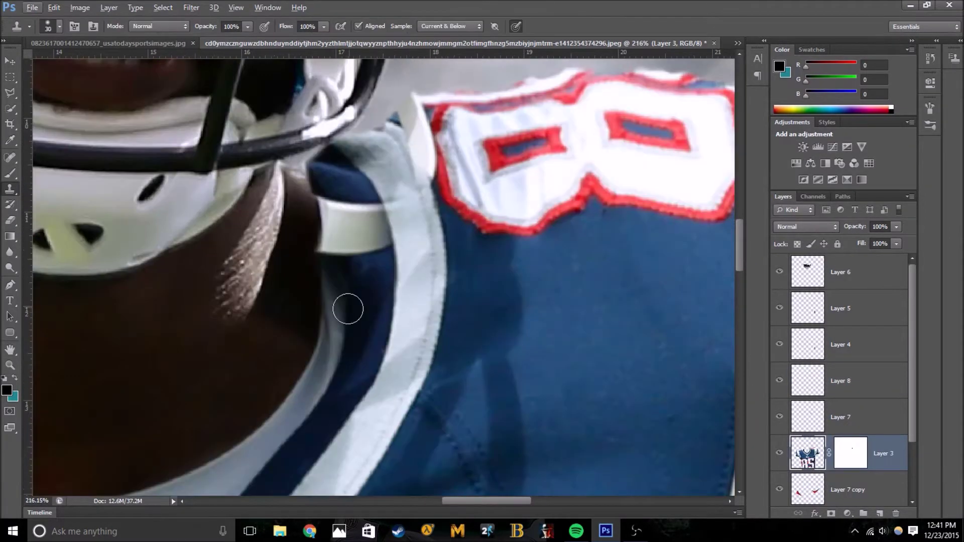
{"action": "scroll", "coordinate": [345, 308], "scroll_direction": "up", "scroll_amount": 1}
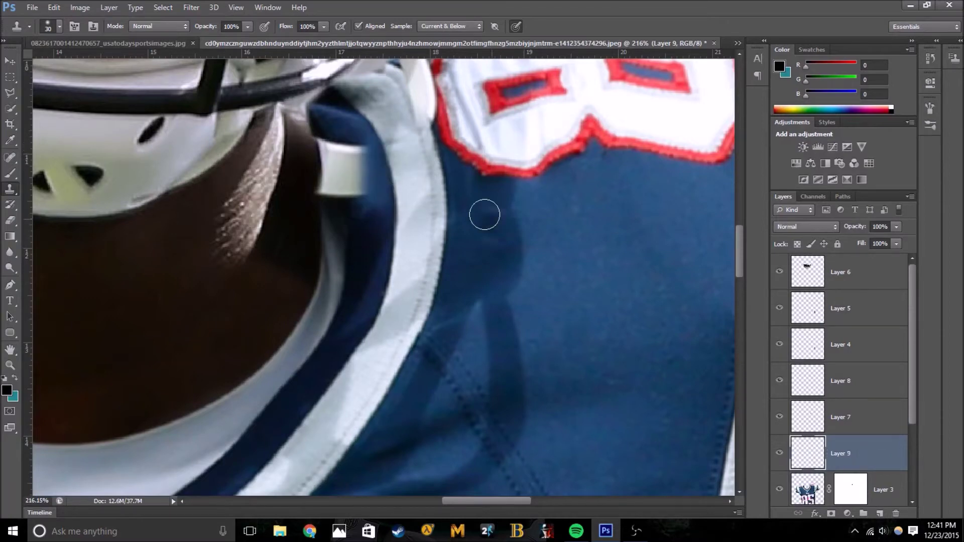
{"action": "left_click_drag", "start_coordinate": [363, 172], "coordinate": [346, 216]}
{"action": "key", "text": "e"}
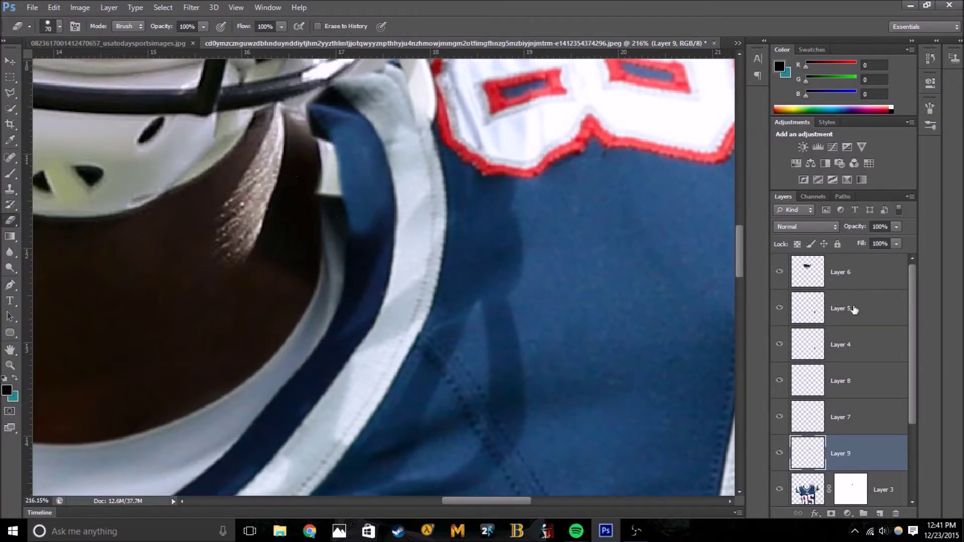
{"action": "key", "text": "b"}
{"action": "left_click_drag", "start_coordinate": [351, 131], "coordinate": [365, 204]}
{"action": "left_click", "coordinate": [888, 514]}
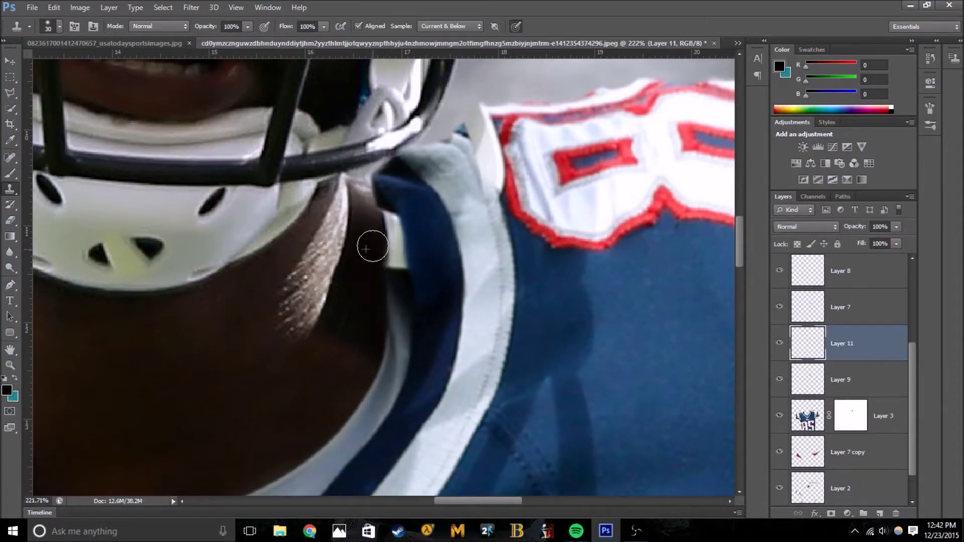
Move, rotate and warp the grey stroke to follow the collar edge
{"action": "right_click", "coordinate": [644, 336]}
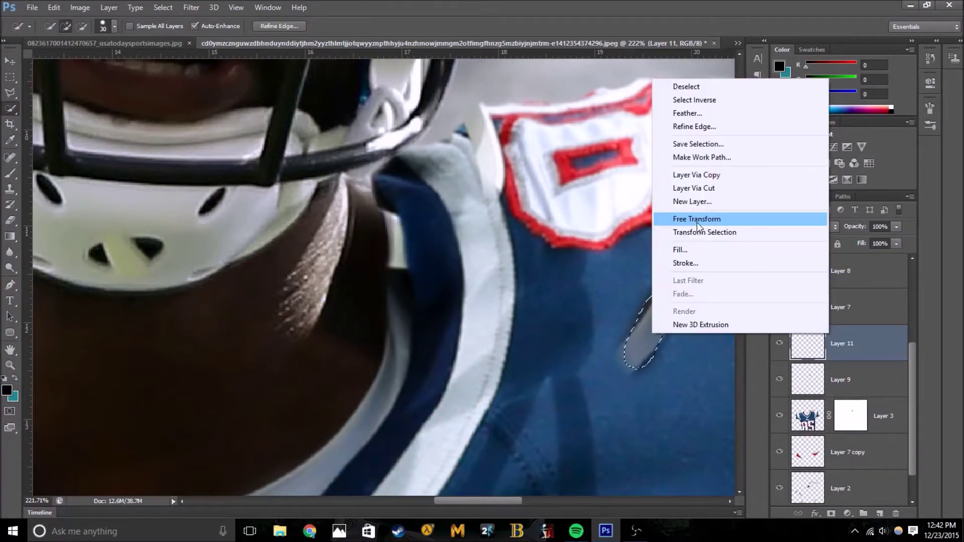
{"action": "left_click", "coordinate": [673, 217]}
{"action": "left_click_drag", "start_coordinate": [647, 332], "coordinate": [424, 311]}
{"action": "left_click_drag", "start_coordinate": [467, 241], "coordinate": [420, 151]}
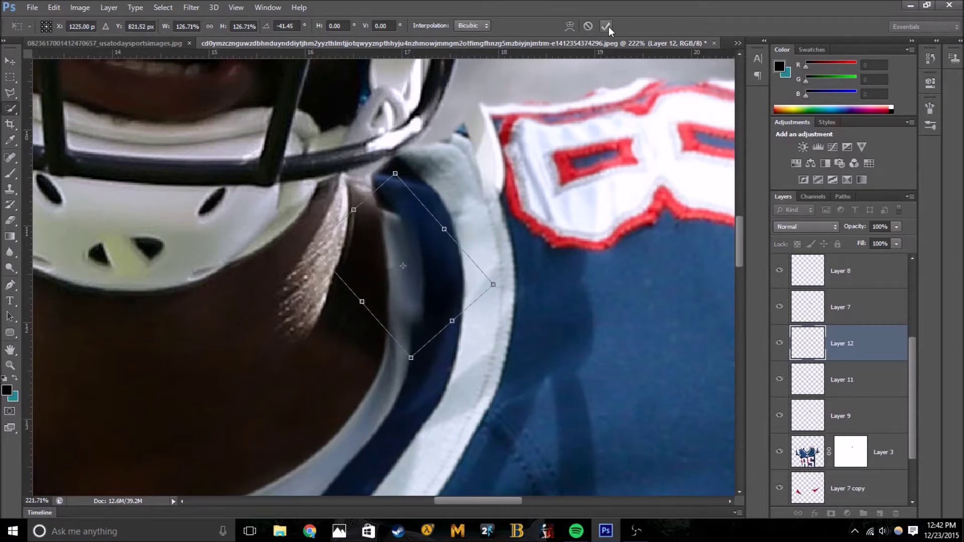
{"action": "left_click", "coordinate": [569, 26]}
{"action": "key", "text": "Return"}
Move Layer 12 below Layer 9, erase the stroke's excess, and return to Quick Selection
{"action": "key", "text": "w"}
{"action": "left_click_drag", "start_coordinate": [812, 353], "coordinate": [812, 433]}
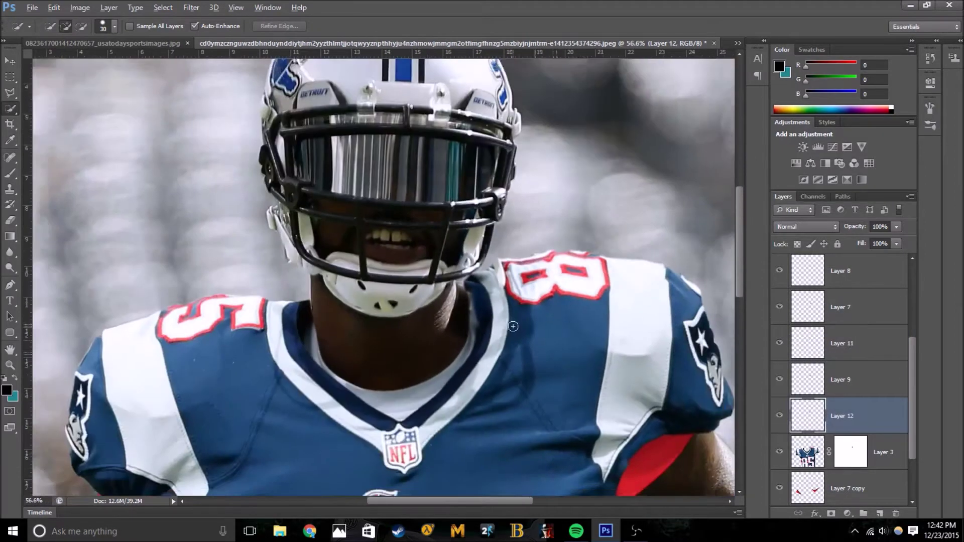
{"action": "key", "text": "e"}
{"action": "left_click_drag", "start_coordinate": [497, 321], "coordinate": [477, 237]}
{"action": "scroll", "coordinate": [515, 248], "scroll_direction": "down", "scroll_amount": 5}
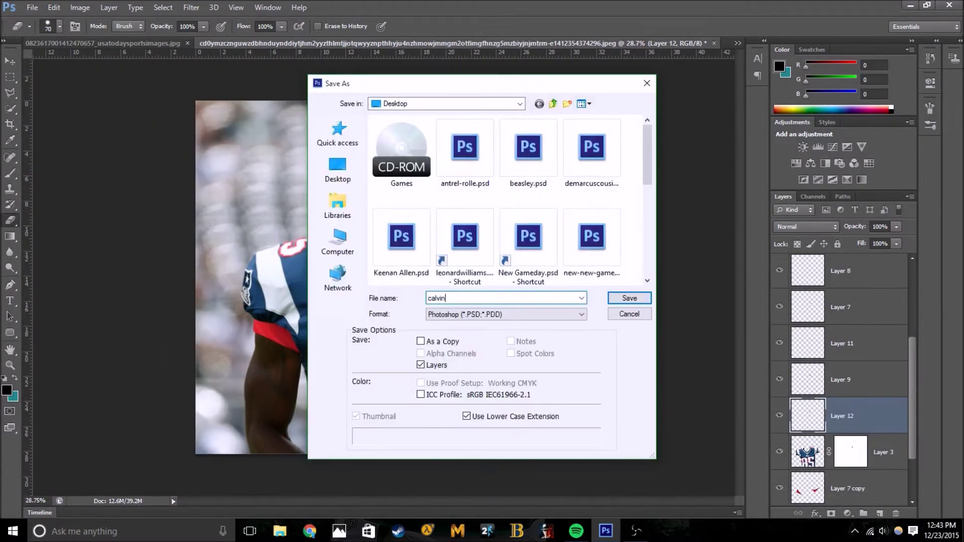
{"action": "scroll", "coordinate": [435, 284], "scroll_direction": "up", "scroll_amount": 4}
{"action": "key", "text": "w"}
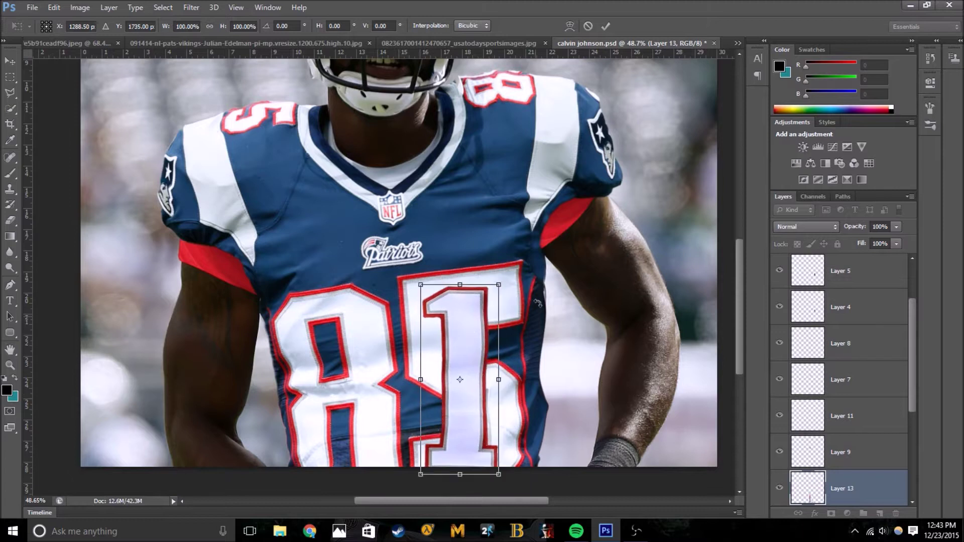
Enlarge the pasted 1 to fit the jersey and boost its saturation to +100
{"action": "left_click_drag", "start_coordinate": [499, 286], "coordinate": [511, 259]}
{"action": "key", "text": "Return"}
{"action": "key", "text": "ctrl+u"}
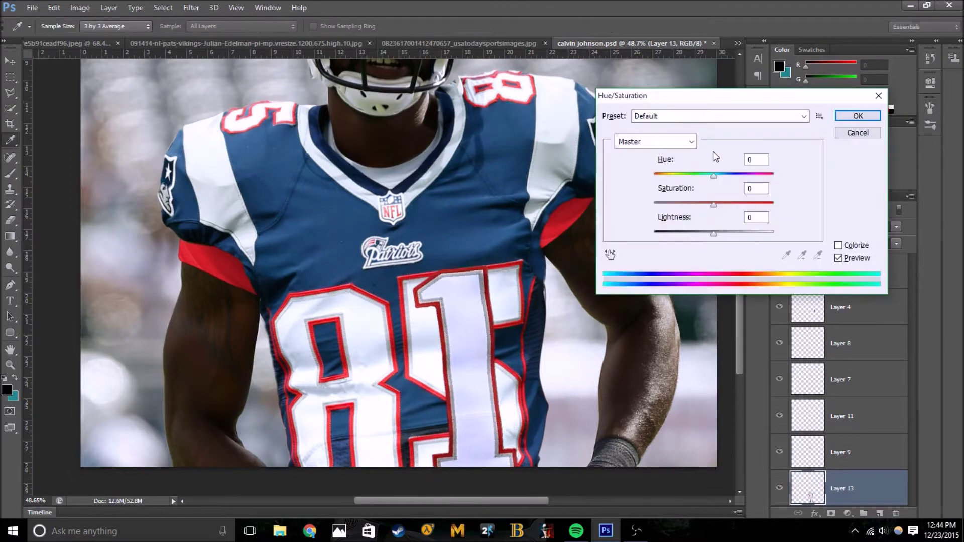
{"action": "left_click_drag", "start_coordinate": [718, 204], "coordinate": [780, 206]}
{"action": "key", "text": "Return"}
On Layer 3, spot-heal away the old 5: its wrinkle, inner section, top bar and left side
{"action": "key", "text": "w"}
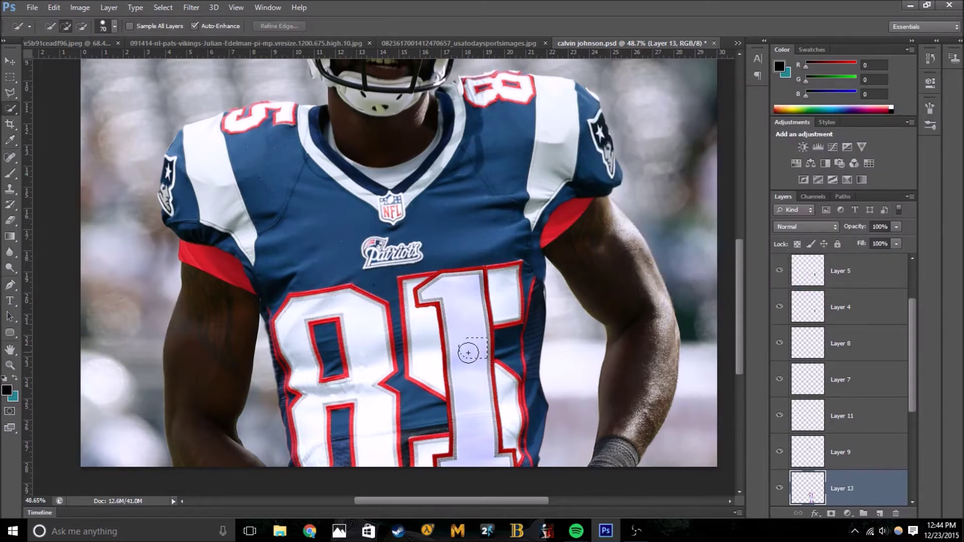
{"action": "scroll", "coordinate": [834, 376], "scroll_direction": "down", "scroll_amount": 4}
{"action": "left_click", "coordinate": [786, 377]}
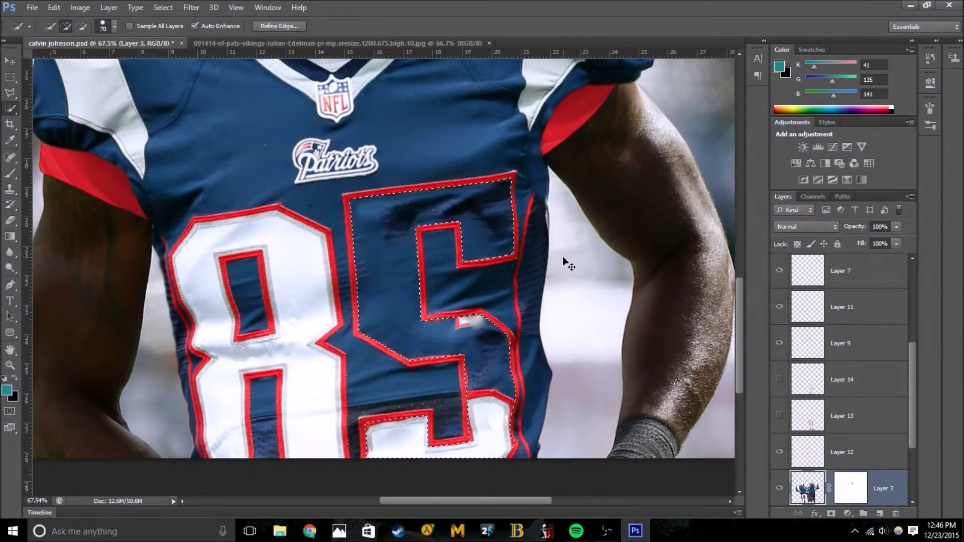
{"action": "key", "text": "ctrl+d"}
{"action": "key", "text": "j"}
{"action": "left_click_drag", "start_coordinate": [479, 229], "coordinate": [400, 218]}
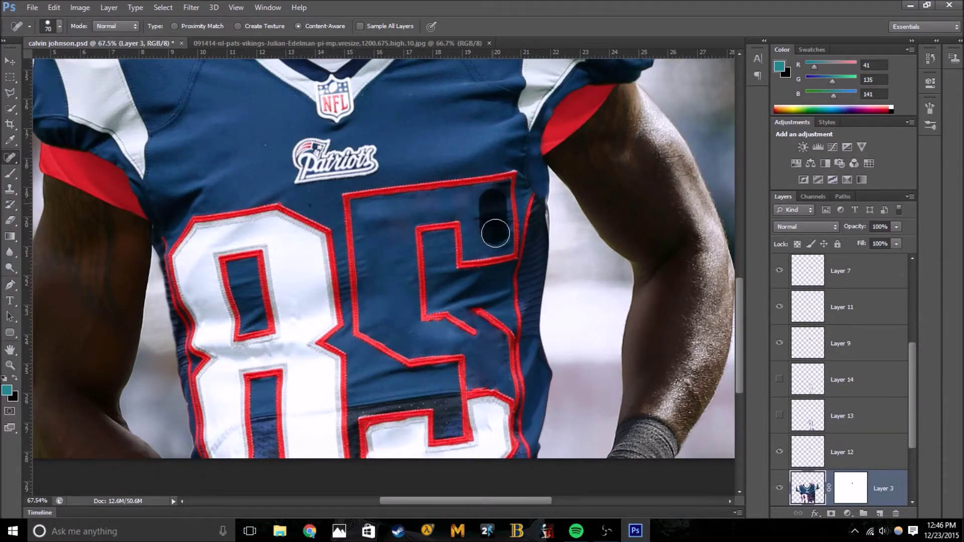
{"action": "left_click_drag", "start_coordinate": [500, 250], "coordinate": [483, 319]}
{"action": "left_click_drag", "start_coordinate": [512, 176], "coordinate": [404, 184]}
{"action": "left_click_drag", "start_coordinate": [349, 193], "coordinate": [421, 362]}
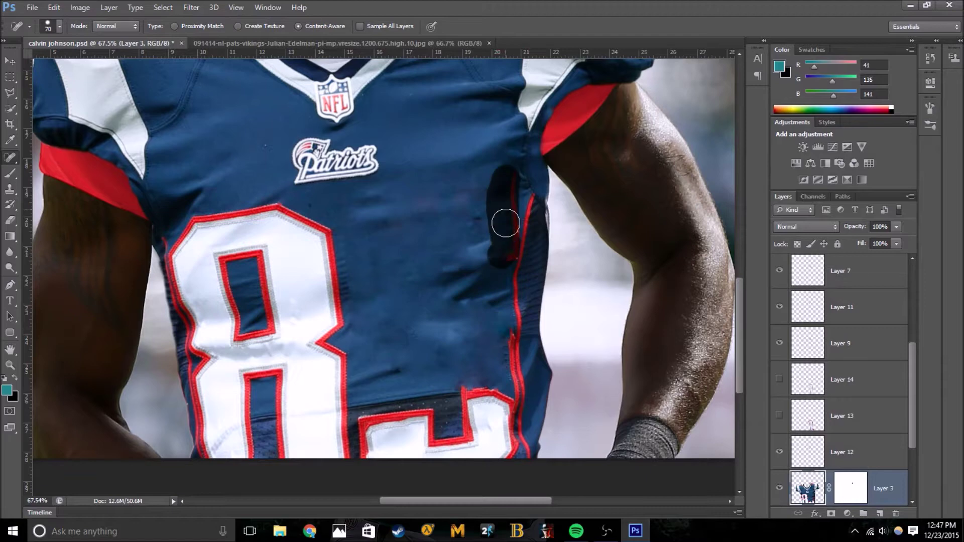
Heal and clone dark jersey texture over the lower red trim
{"action": "scroll", "coordinate": [482, 402], "scroll_direction": "up", "scroll_amount": 3, "text": "alt"}
{"action": "left_click_drag", "start_coordinate": [402, 346], "coordinate": [279, 355]}
{"action": "key", "text": "w"}
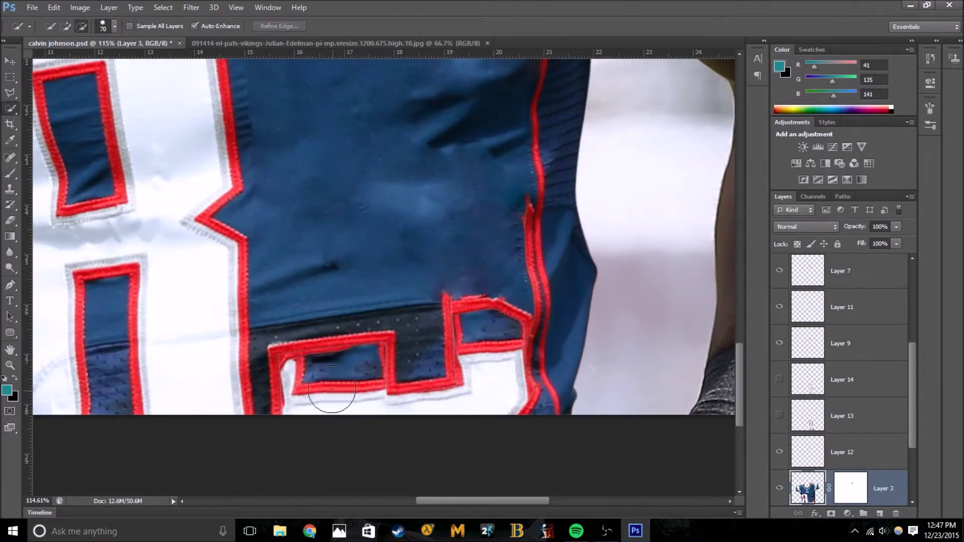
{"action": "left_click_drag", "start_coordinate": [387, 366], "coordinate": [399, 370]}
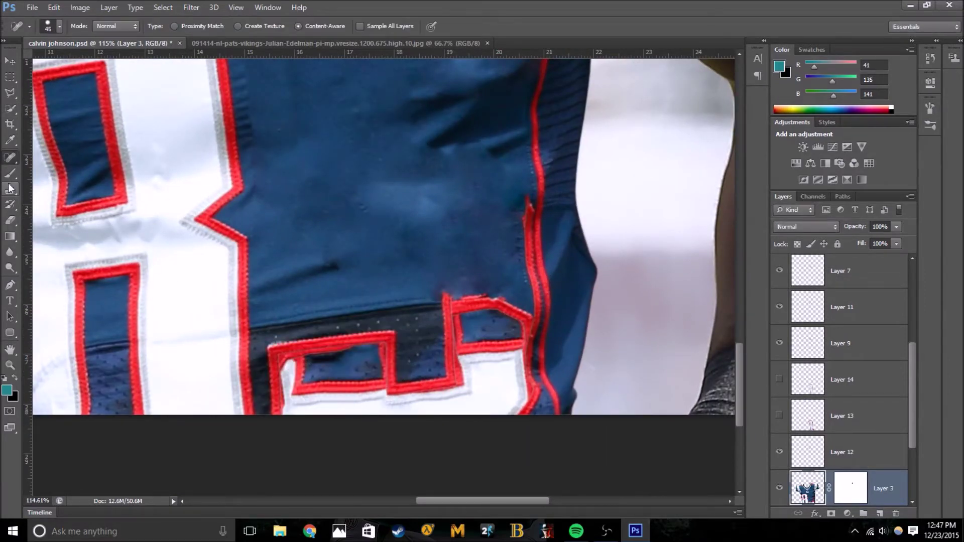
{"action": "key", "text": "s"}
{"action": "left_click", "coordinate": [390, 340]}
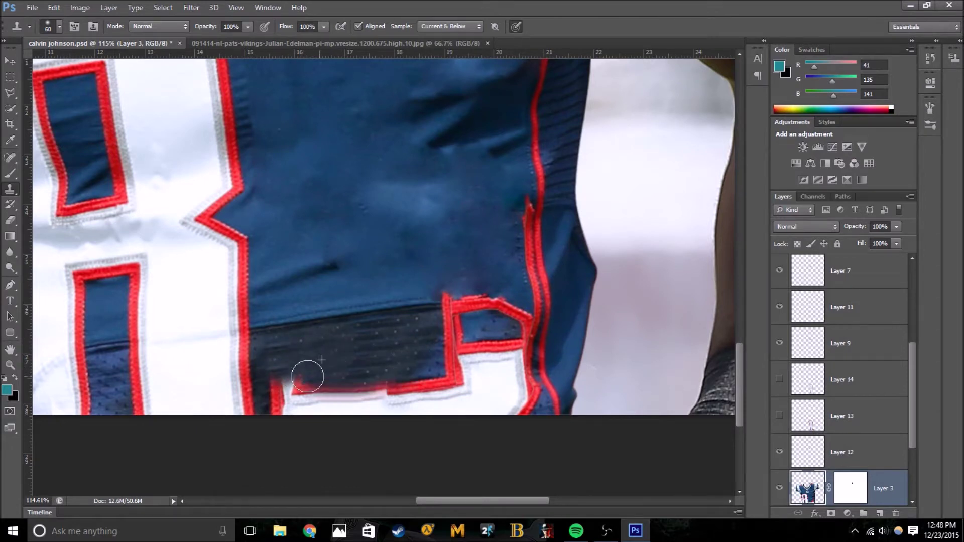
{"action": "left_click", "coordinate": [430, 368], "text": "alt"}
{"action": "left_click_drag", "start_coordinate": [433, 387], "coordinate": [277, 403]}
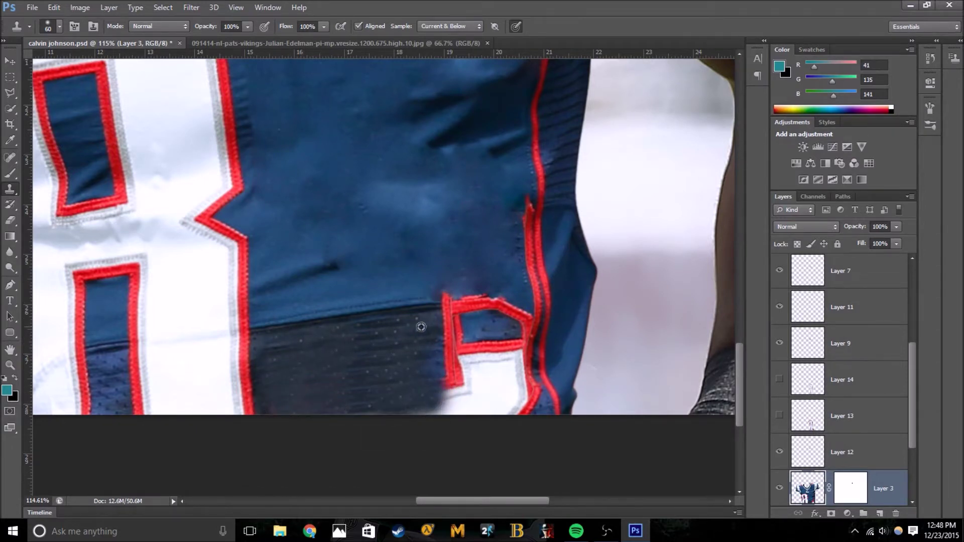
Heal the vertical red trim segment and clone away the red trim near the waist
{"action": "key", "text": "j"}
{"action": "mouse_move", "coordinate": [452, 346]}
{"action": "left_mouse_down"}
{"action": "mouse_move", "coordinate": [464, 378]}
{"action": "mouse_move", "coordinate": [448, 352]}
{"action": "left_mouse_up"}
{"action": "key", "text": "s"}
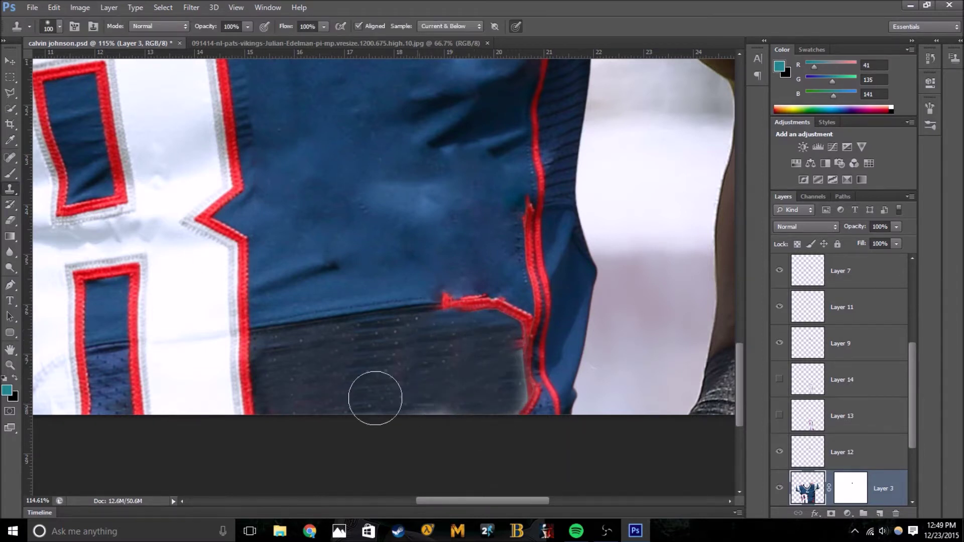
{"action": "key", "text": "bracketleft"}
{"action": "key", "text": "bracketleft"}
{"action": "key", "text": "bracketleft"}
{"action": "left_click_drag", "start_coordinate": [442, 301], "coordinate": [518, 318]}
{"action": "scroll", "coordinate": [522, 309], "scroll_direction": "up", "scroll_amount": 3}
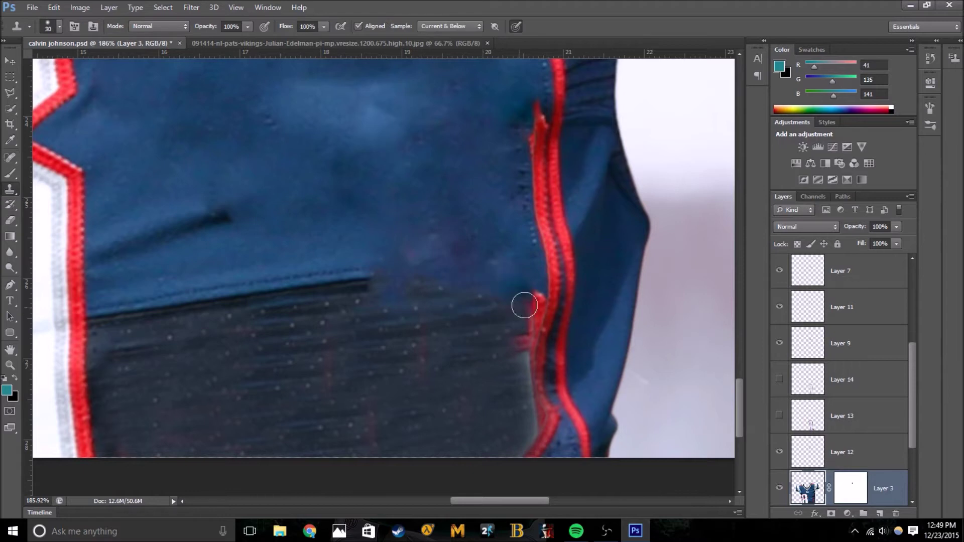
Outline the dark seam strip above the waistband with the Polygonal Lasso
{"action": "key", "text": "l"}
{"action": "left_click", "coordinate": [87, 308]}
{"action": "left_click", "coordinate": [324, 274]}
{"action": "left_click", "coordinate": [369, 271]}
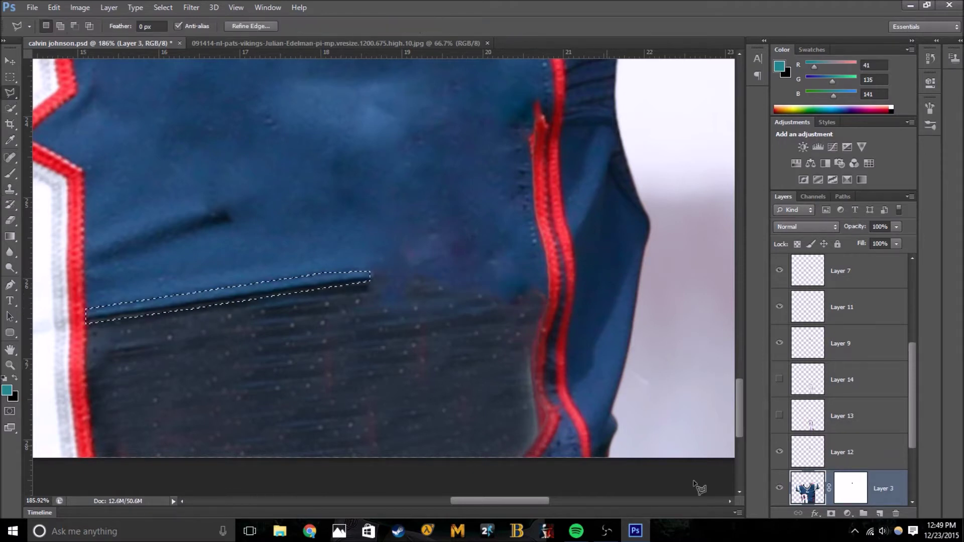
Copy the seam strip to its own layer, shift it right and bend it to follow the jersey
{"action": "key", "text": "ctrl+j"}
{"action": "key", "text": "ctrl+t"}
{"action": "left_click_drag", "start_coordinate": [631, 301], "coordinate": [654, 291]}
{"action": "key", "text": "Return"}
{"action": "key", "text": "e"}
{"action": "key", "text": "ctrl+t"}
{"action": "key", "text": "Return"}
Add a new Soft Light layer at 50% fill and enlarge the painting brush
{"action": "key", "text": "ctrl+0"}
{"action": "scroll", "coordinate": [591, 129], "scroll_direction": "up", "scroll_amount": 2}
{"action": "key", "text": "ctrl+shift+alt+n"}
{"action": "key", "text": "d"}
{"action": "key", "text": "x"}
{"action": "key", "text": "b"}
{"action": "left_click", "coordinate": [59, 26]}
{"action": "left_click_drag", "start_coordinate": [108, 81], "coordinate": [125, 80]}
{"action": "left_click", "coordinate": [806, 226]}
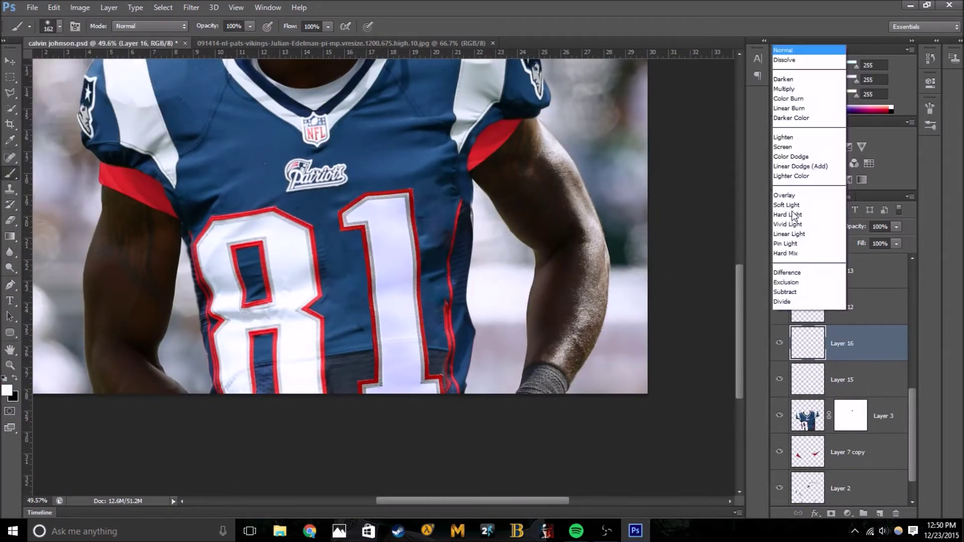
{"action": "left_click", "coordinate": [798, 209]}
{"action": "left_click_drag", "start_coordinate": [880, 265], "coordinate": [866, 265]}
{"action": "scroll", "coordinate": [549, 284], "scroll_direction": "up", "scroll_amount": 3}
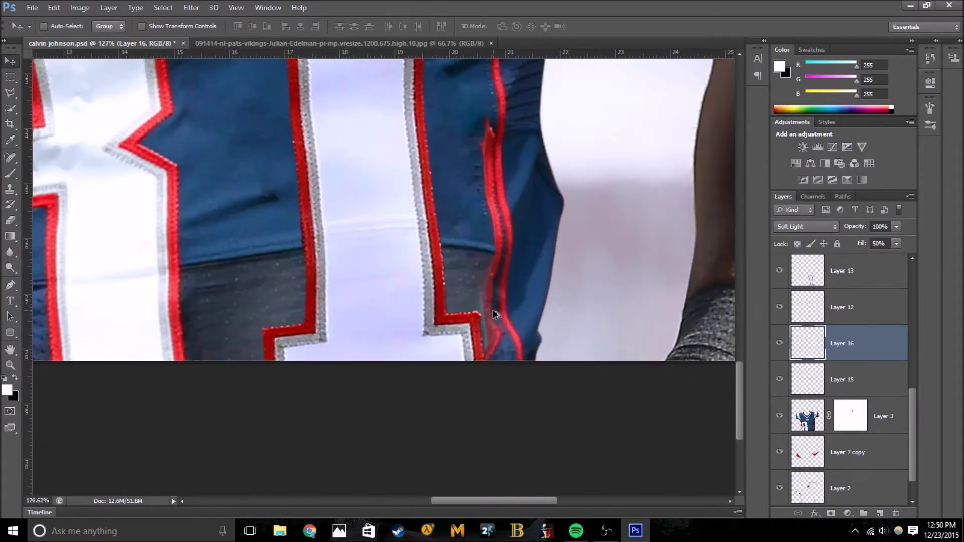
Pick a dark blue paint colour and clone over the red line on the jersey's side
{"action": "left_click", "coordinate": [7, 390]}
{"action": "left_click", "coordinate": [226, 201]}
{"action": "left_click", "coordinate": [622, 125]}
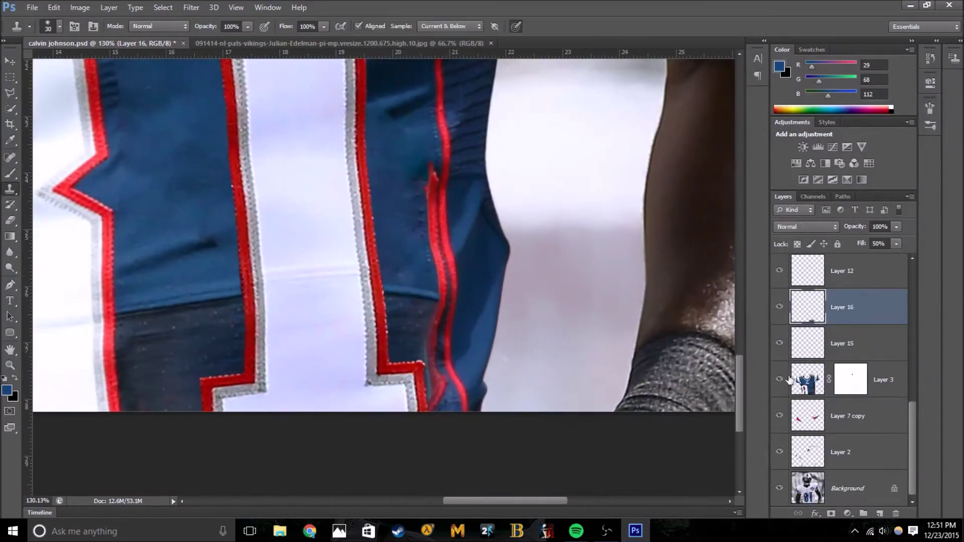
{"action": "left_click", "coordinate": [789, 380]}
{"action": "left_click_drag", "start_coordinate": [432, 226], "coordinate": [430, 187]}
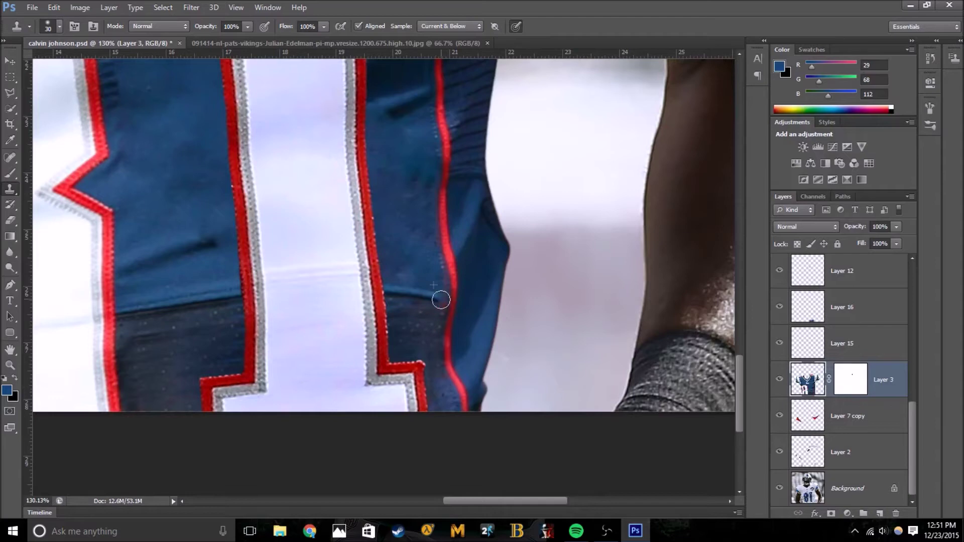
{"action": "key", "text": "alt+bracketright"}
{"action": "key", "text": "ctrl+0"}
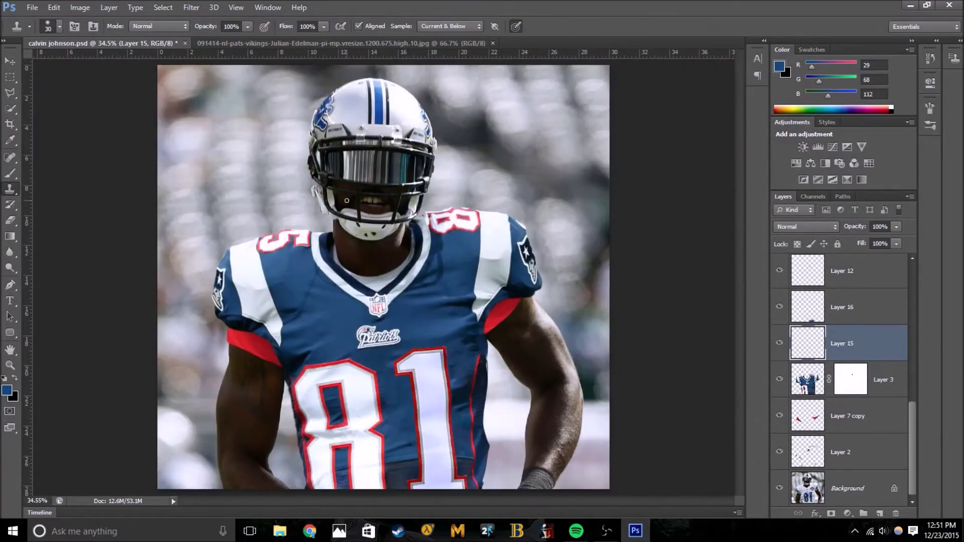
{"action": "left_click", "coordinate": [818, 382]}
{"action": "scroll", "coordinate": [434, 221], "scroll_direction": "up", "scroll_amount": 6}
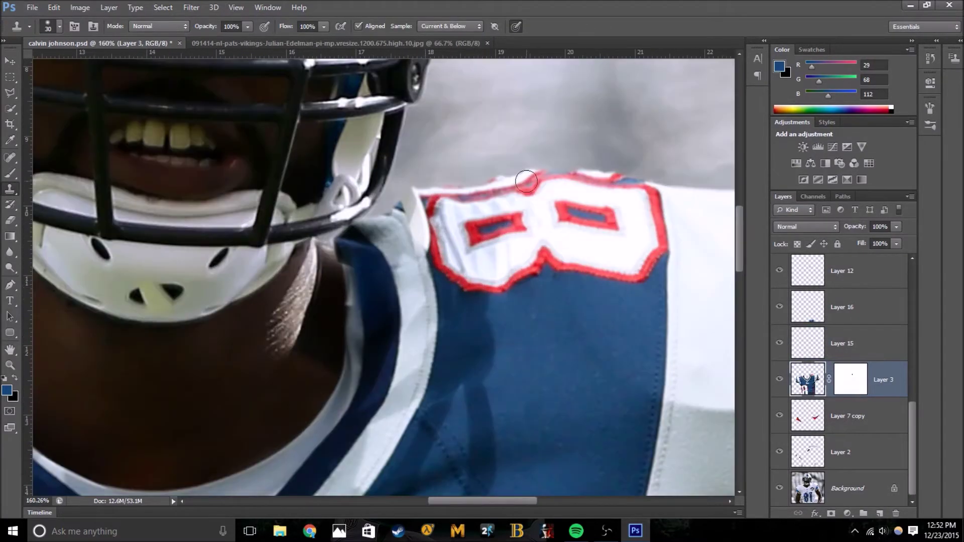
Copy a shoulder fabric patch to a new layer, reshape it over the shoulder edge, fill 66%
{"action": "key", "text": "ctrl+j"}
{"action": "key", "text": "ctrl+t"}
{"action": "left_click_drag", "start_coordinate": [459, 303], "coordinate": [418, 247]}
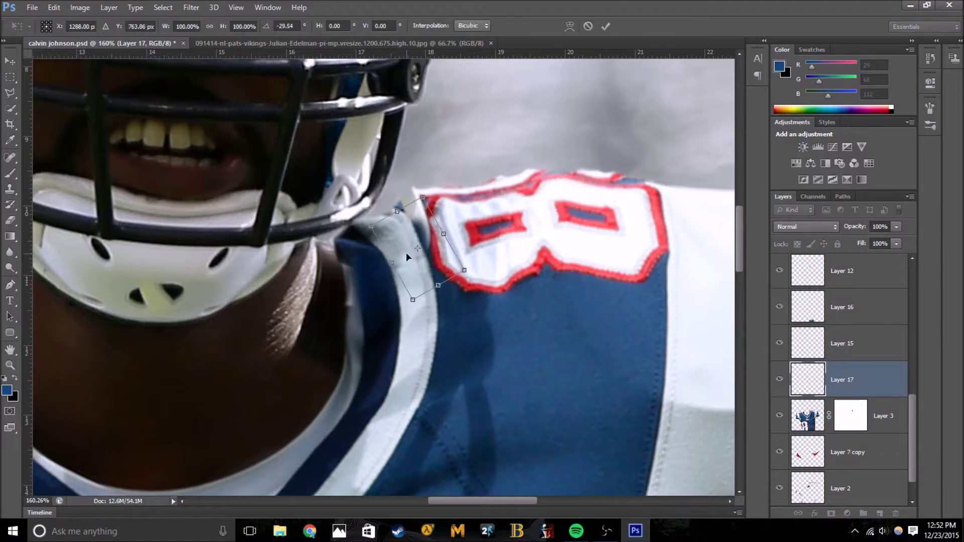
{"action": "key", "text": "Return"}
{"action": "key", "text": "s"}
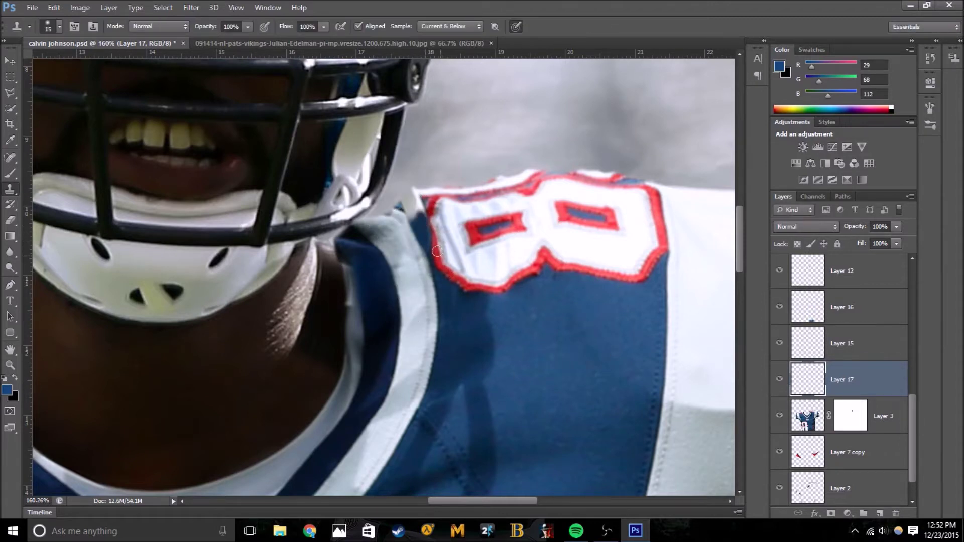
{"action": "key", "text": "alt+bracketleft"}
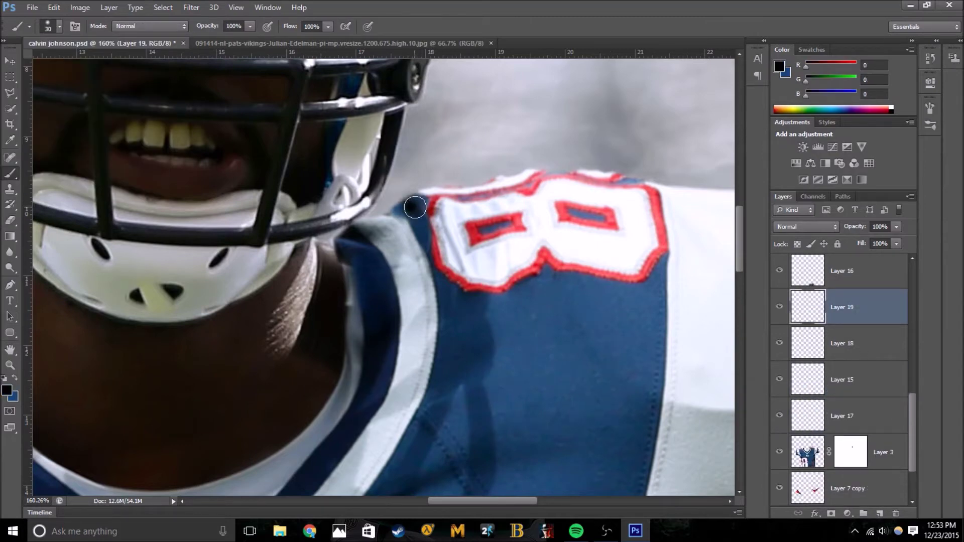
{"action": "left_click_drag", "start_coordinate": [897, 250], "coordinate": [876, 256]}
{"action": "scroll", "coordinate": [563, 363], "scroll_direction": "up", "scroll_amount": 5}
Move Layer 4 below Layer 3 in the layer stack
{"action": "key", "text": "s"}
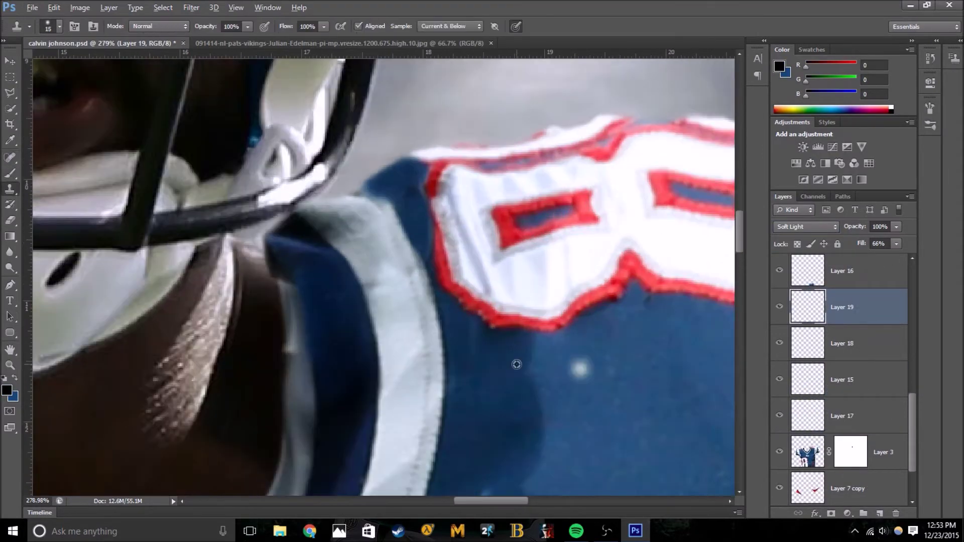
{"action": "scroll", "coordinate": [559, 327], "scroll_direction": "down", "scroll_amount": 10}
{"action": "scroll", "coordinate": [542, 347], "scroll_direction": "up", "scroll_amount": 3}
{"action": "scroll", "coordinate": [538, 359], "scroll_direction": "down", "scroll_amount": 2}
{"action": "scroll", "coordinate": [788, 356], "scroll_direction": "up", "scroll_amount": 5}
{"action": "scroll", "coordinate": [833, 372], "scroll_direction": "down", "scroll_amount": 5}
{"action": "left_click", "coordinate": [843, 353]}
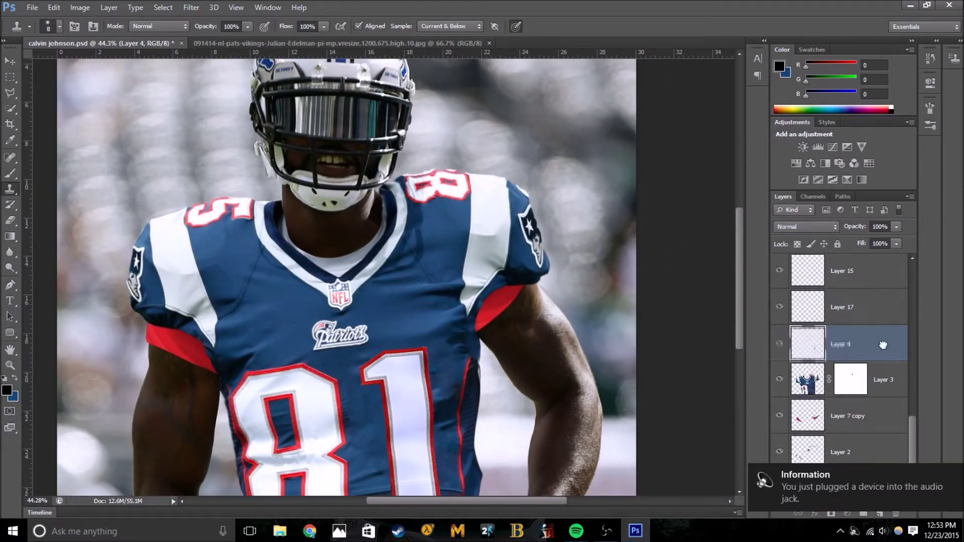
{"action": "left_click_drag", "start_coordinate": [888, 344], "coordinate": [876, 385]}
{"action": "scroll", "coordinate": [575, 368], "scroll_direction": "up", "scroll_amount": 4}
Shrink the eraser on Layer 3, move Layer 4 back above it, and show numeral Layer 14
{"action": "key", "text": "e"}
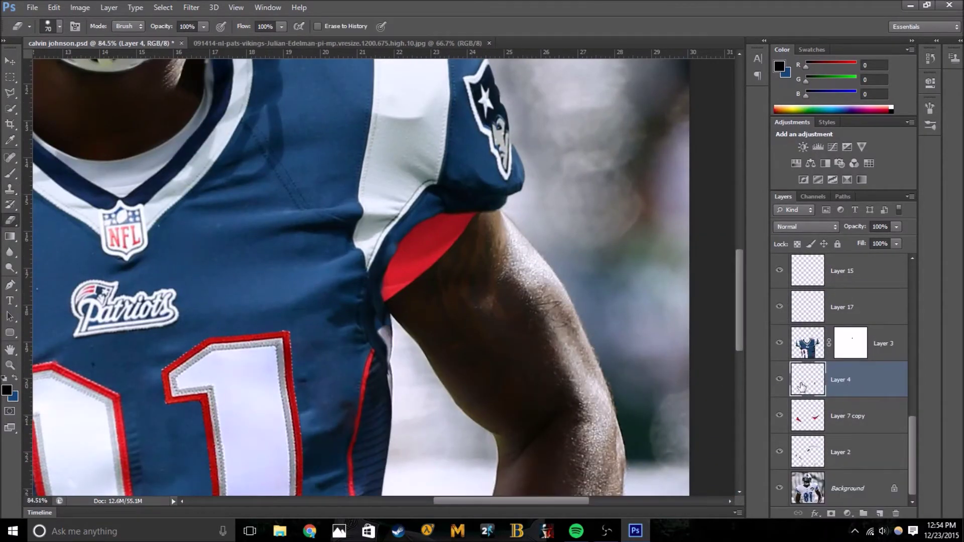
{"action": "left_click", "coordinate": [808, 352]}
{"action": "scroll", "coordinate": [386, 324], "scroll_direction": "up", "scroll_amount": 4}
{"action": "right_click", "coordinate": [386, 324]}
{"action": "key", "text": "Return"}
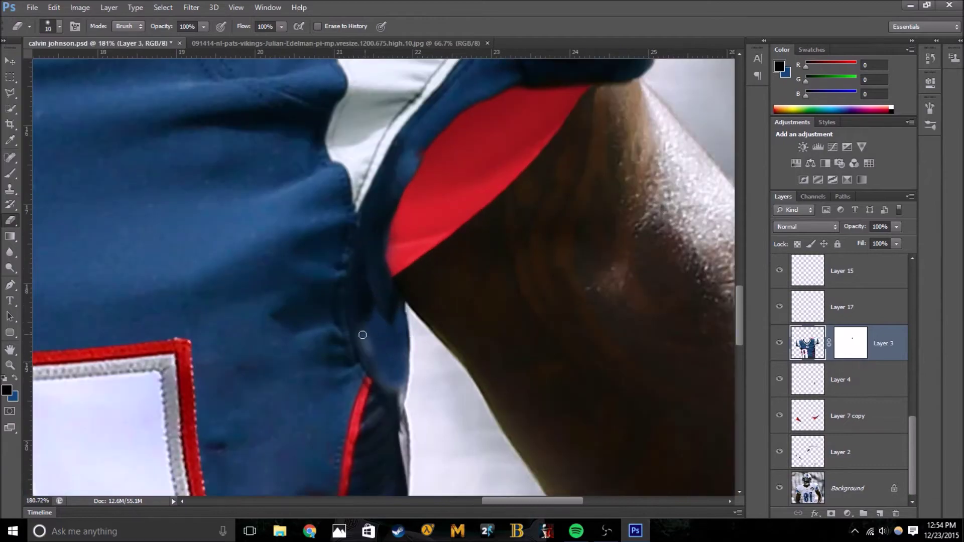
{"action": "scroll", "coordinate": [360, 293], "scroll_direction": "down", "scroll_amount": 3}
{"action": "scroll", "coordinate": [389, 276], "scroll_direction": "down", "scroll_amount": 4}
{"action": "key", "text": "alt+["}
{"action": "key", "text": "ctrl+]"}
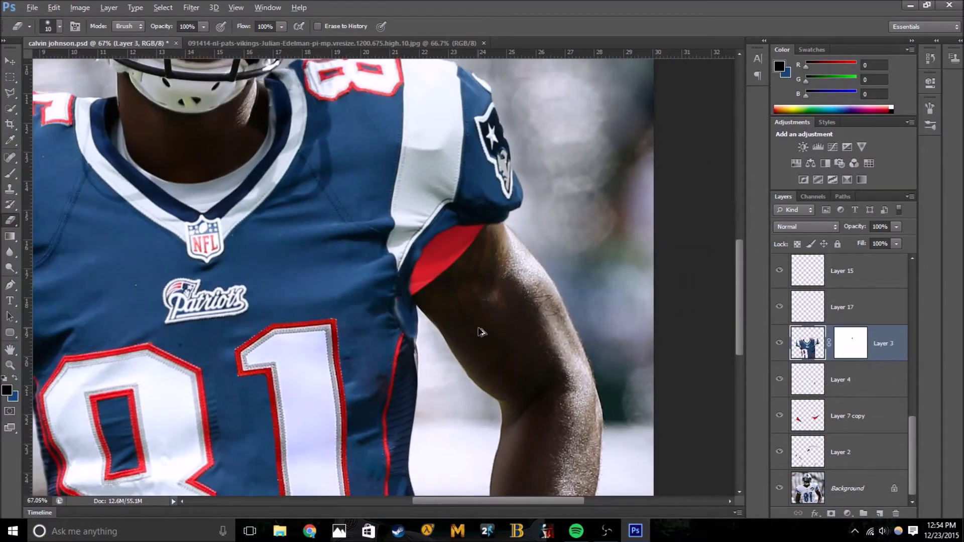
{"action": "key", "text": "["}
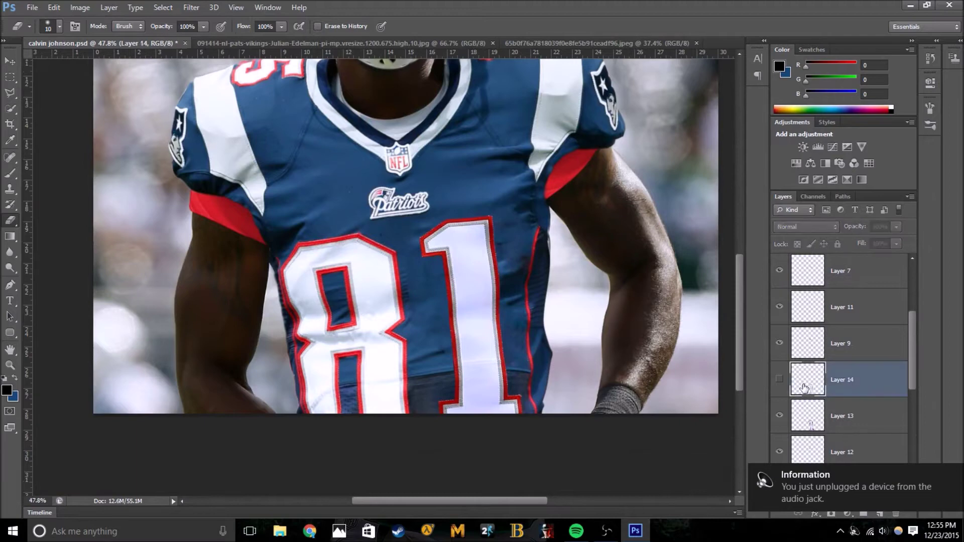
{"action": "left_click", "coordinate": [779, 378]}
Duplicate the numeral 1 layer and distort its corners to shorten and tilt it
{"action": "key", "text": "ctrl+j"}
{"action": "scroll", "coordinate": [402, 251], "scroll_direction": "up", "scroll_amount": 3}
{"action": "key", "text": "ctrl+t"}
{"action": "right_click", "coordinate": [351, 198]}
{"action": "left_click", "coordinate": [402, 265]}
{"action": "left_click_drag", "start_coordinate": [408, 203], "coordinate": [336, 220]}
{"action": "left_click_drag", "start_coordinate": [409, 246], "coordinate": [373, 251]}
{"action": "left_click_drag", "start_coordinate": [188, 166], "coordinate": [218, 216]}
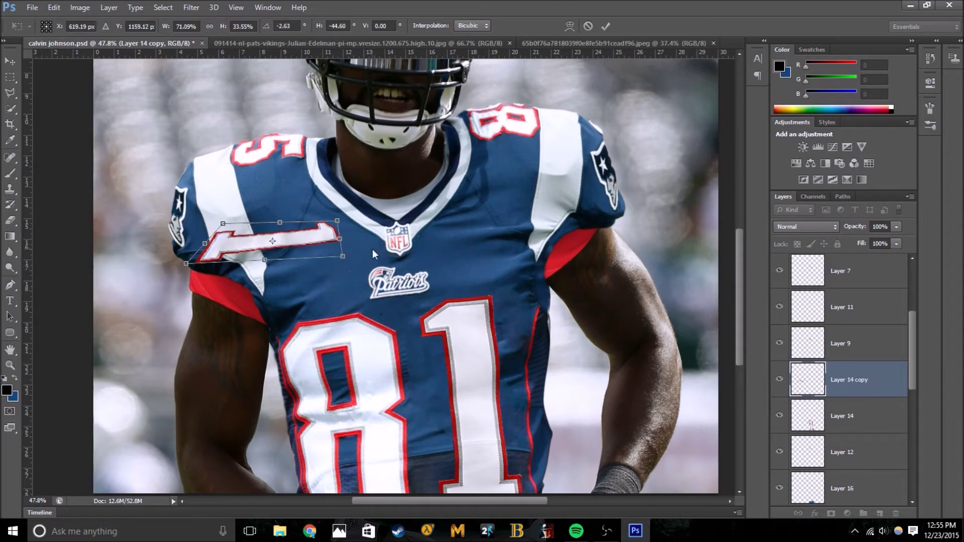
Move the 1 onto the left shoulder, skew it to the shoulder slope, and apply
{"action": "left_click_drag", "start_coordinate": [271, 241], "coordinate": [241, 146]}
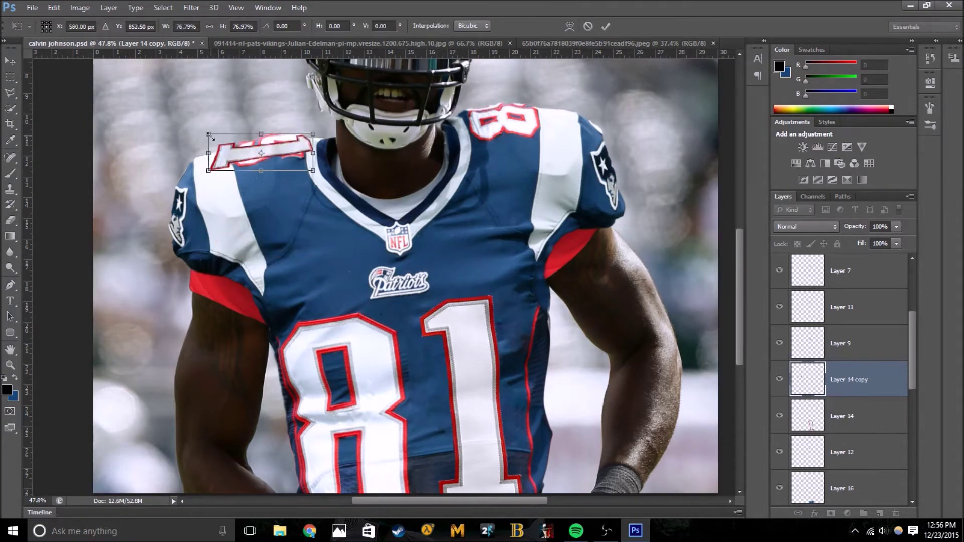
{"action": "scroll", "coordinate": [229, 126], "scroll_direction": "up", "scroll_amount": 5}
{"action": "left_click_drag", "start_coordinate": [394, 231], "coordinate": [357, 252]}
{"action": "left_click_drag", "start_coordinate": [142, 232], "coordinate": [170, 242]}
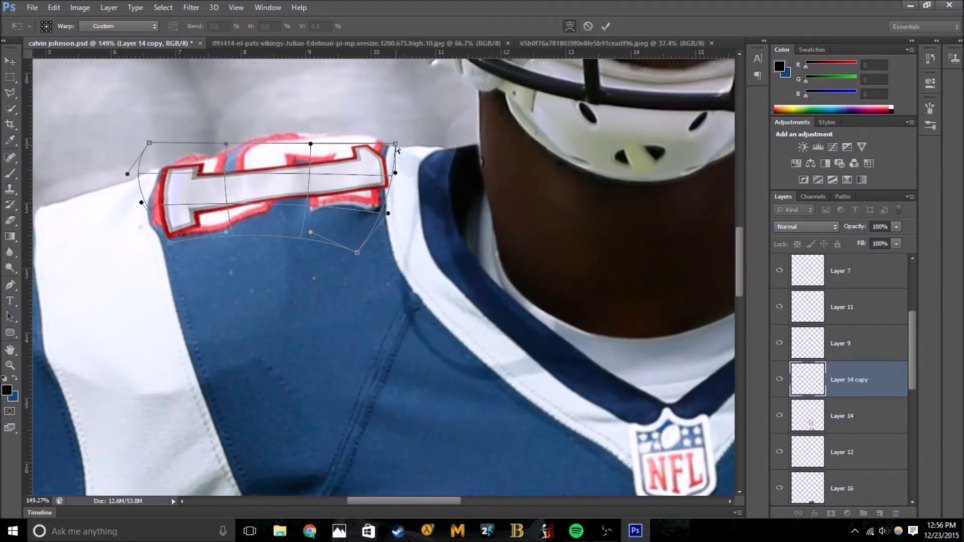
{"action": "key", "text": "ctrl+z"}
{"action": "scroll", "coordinate": [398, 183], "scroll_direction": "down", "scroll_amount": 5}
{"action": "scroll", "coordinate": [411, 240], "scroll_direction": "up", "scroll_amount": 5}
{"action": "left_click_drag", "start_coordinate": [319, 222], "coordinate": [316, 239]}
{"action": "left_click_drag", "start_coordinate": [414, 312], "coordinate": [411, 307]}
{"action": "left_click", "coordinate": [606, 26]}
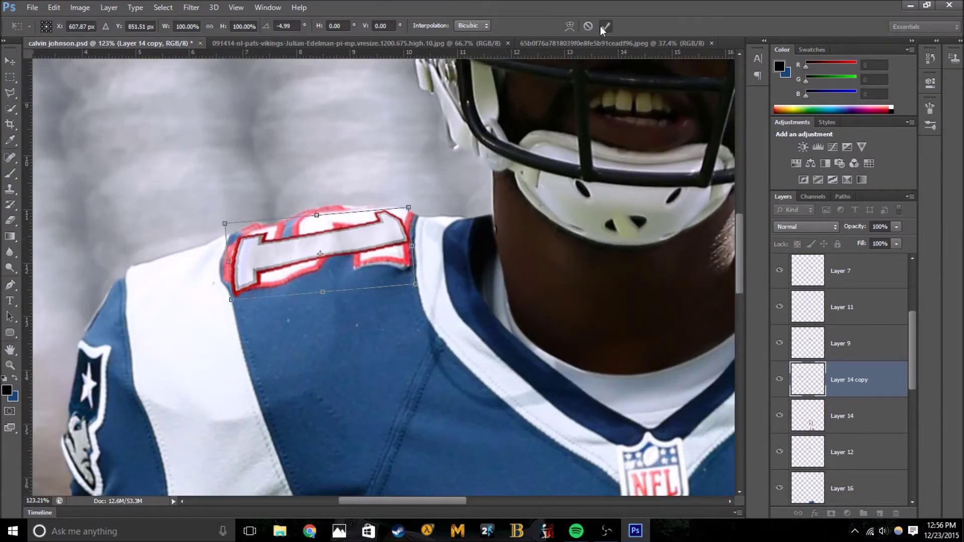
Add a new Soft Light layer with white paint and the Brush tool
{"action": "key", "text": "ctrl+u"}
{"action": "key", "text": "Escape"}
{"action": "key", "text": "ctrl+shift+alt+n"}
{"action": "key", "text": "e"}
{"action": "left_click", "coordinate": [6, 391]}
{"action": "left_click", "coordinate": [805, 226]}
{"action": "left_click", "coordinate": [795, 292]}
{"action": "key", "text": "b"}
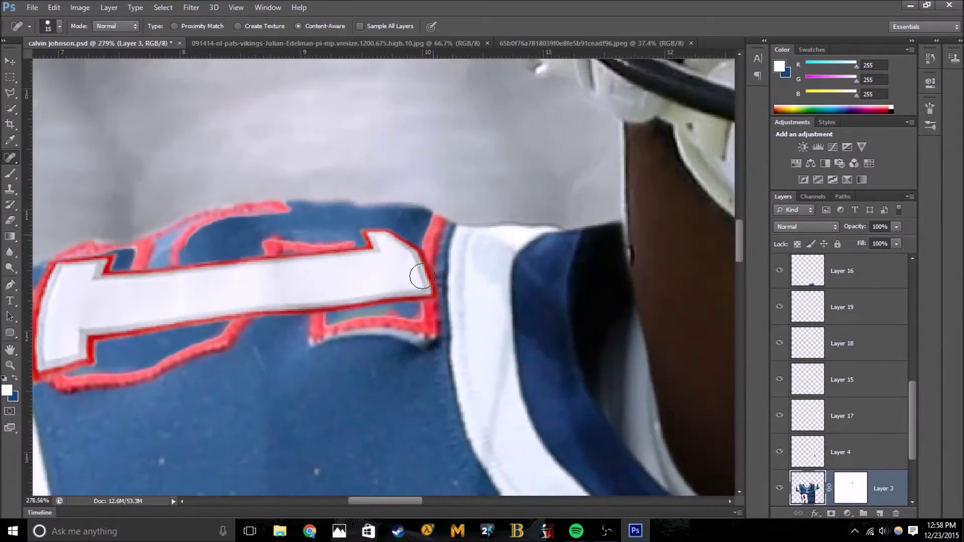
Heal the leftover trim and clone blue over the red stripe and edge smear near the 1
{"action": "mouse_move", "coordinate": [427, 332]}
{"action": "left_mouse_down"}
{"action": "mouse_move", "coordinate": [365, 325]}
{"action": "mouse_move", "coordinate": [130, 352]}
{"action": "left_mouse_up"}
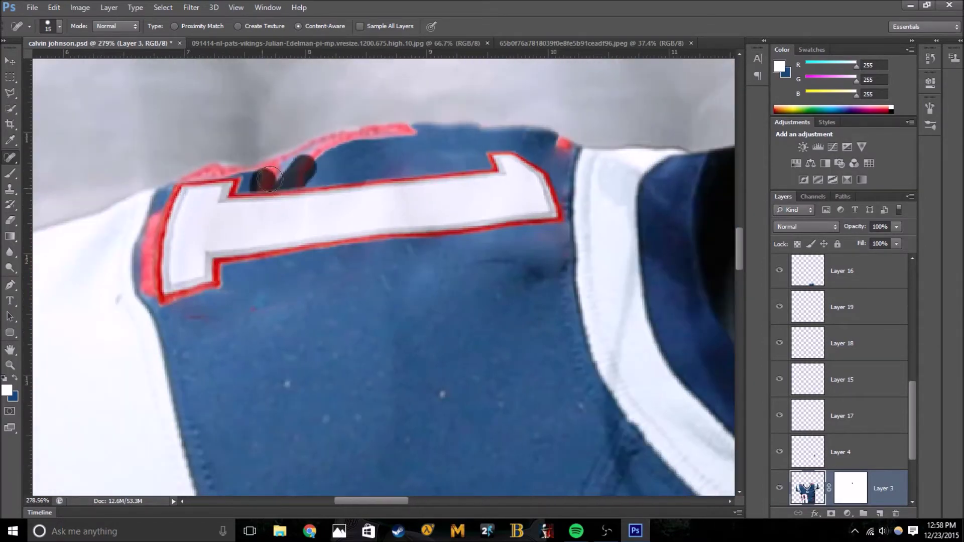
{"action": "scroll", "coordinate": [347, 162], "scroll_direction": "up", "scroll_amount": 3}
{"action": "scroll", "coordinate": [347, 161], "scroll_direction": "down", "scroll_amount": 2}
{"action": "key", "text": "s"}
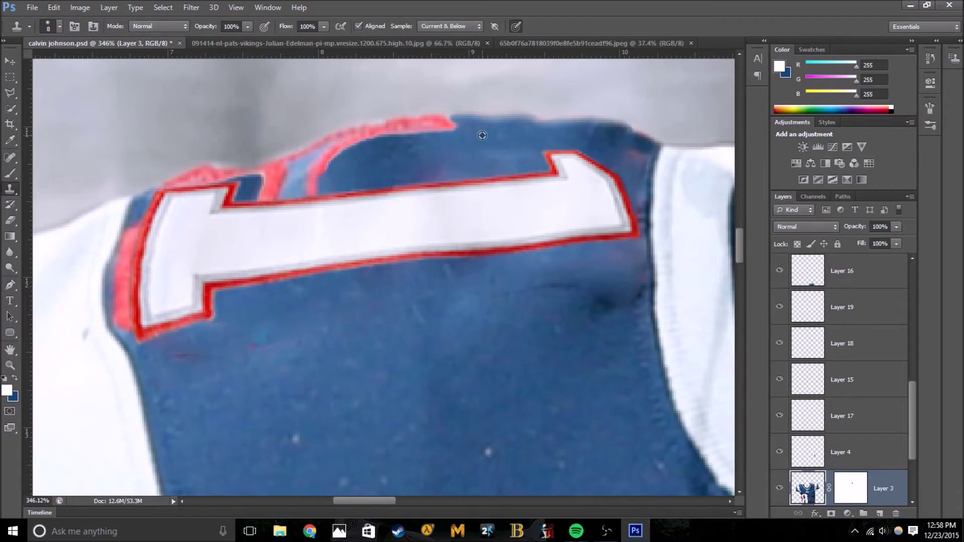
{"action": "left_click_drag", "start_coordinate": [385, 138], "coordinate": [274, 196]}
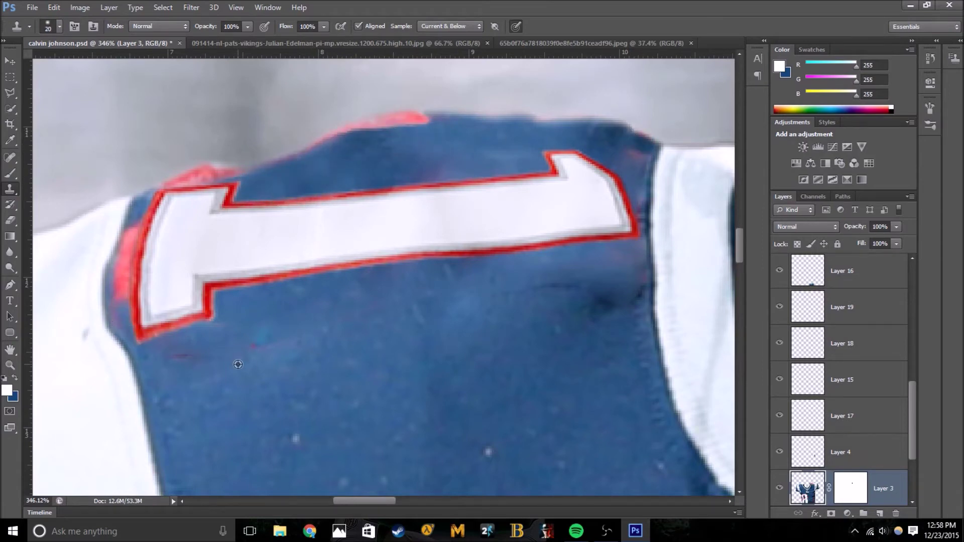
{"action": "left_click_drag", "start_coordinate": [120, 317], "coordinate": [136, 259]}
{"action": "left_click_drag", "start_coordinate": [224, 184], "coordinate": [382, 133]}
Spot-heal a blemish near the shoulder
{"action": "scroll", "coordinate": [295, 293], "scroll_direction": "down", "scroll_amount": 5}
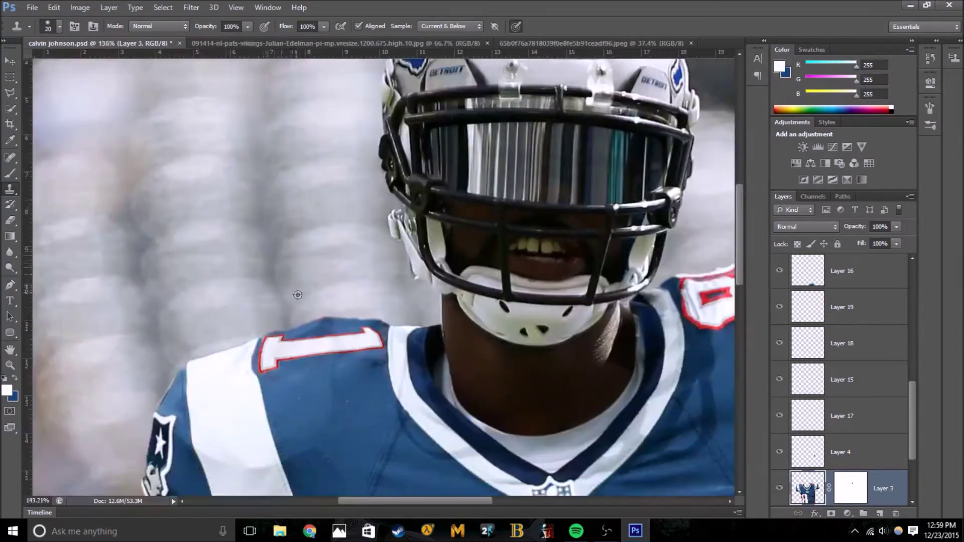
{"action": "scroll", "coordinate": [336, 271], "scroll_direction": "up", "scroll_amount": 3}
{"action": "key", "text": "j"}
{"action": "left_click_drag", "start_coordinate": [248, 285], "coordinate": [466, 258]}
{"action": "scroll", "coordinate": [466, 257], "scroll_direction": "down", "scroll_amount": 5}
{"action": "key", "text": "e"}
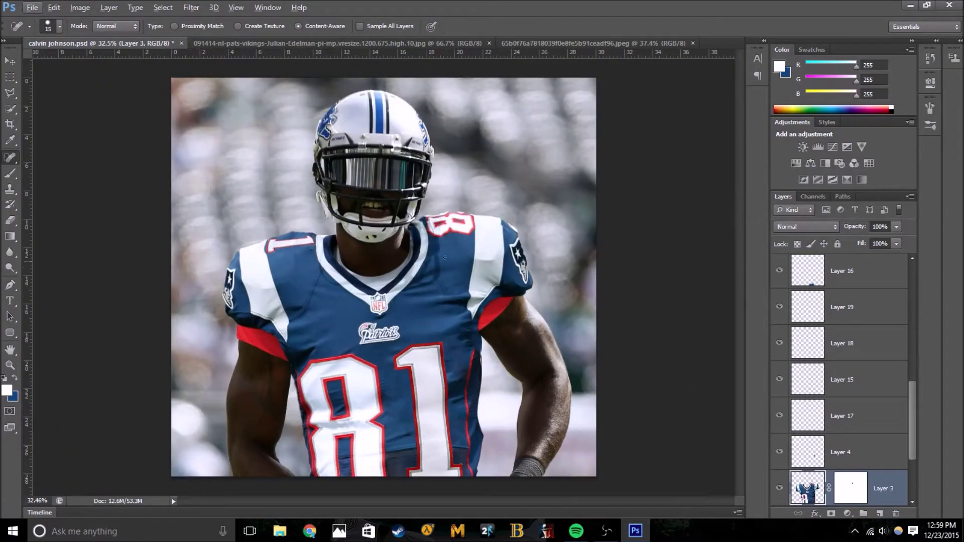
{"action": "scroll", "coordinate": [520, 290], "scroll_direction": "up", "scroll_amount": 5}
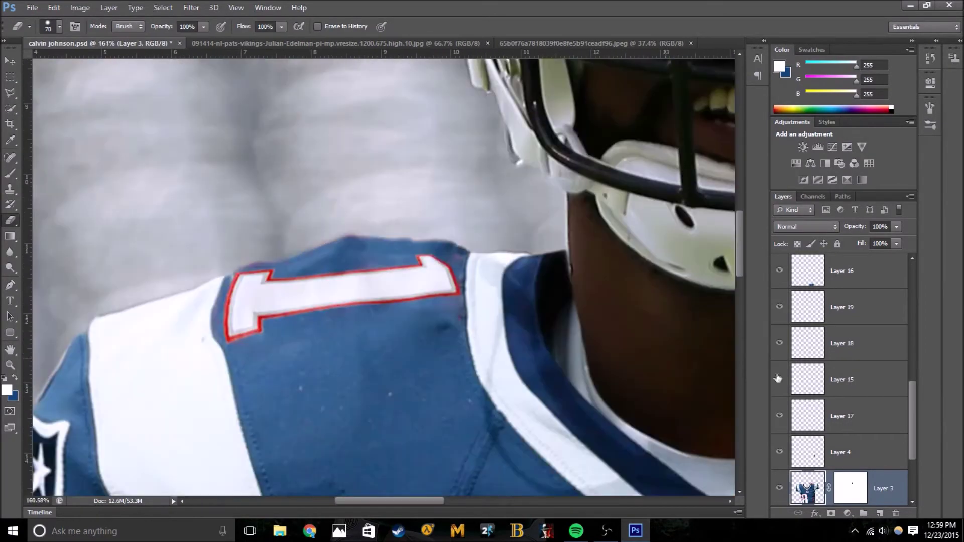
Paste the 1 onto a new layer, warp it into place, and duplicate that layer
{"action": "key", "text": "ctrl+v"}
{"action": "key", "text": "ctrl+t"}
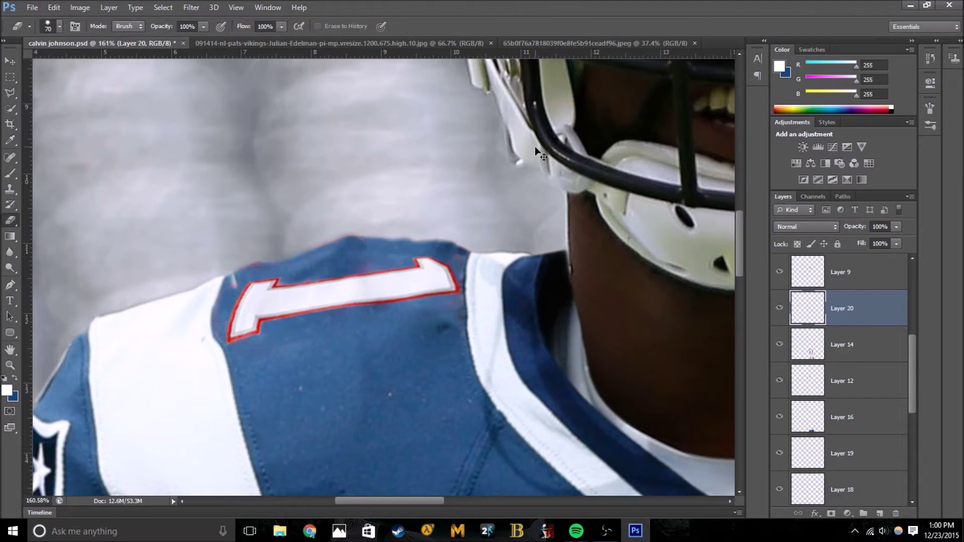
{"action": "left_click", "coordinate": [569, 26]}
{"action": "key", "text": "Return"}
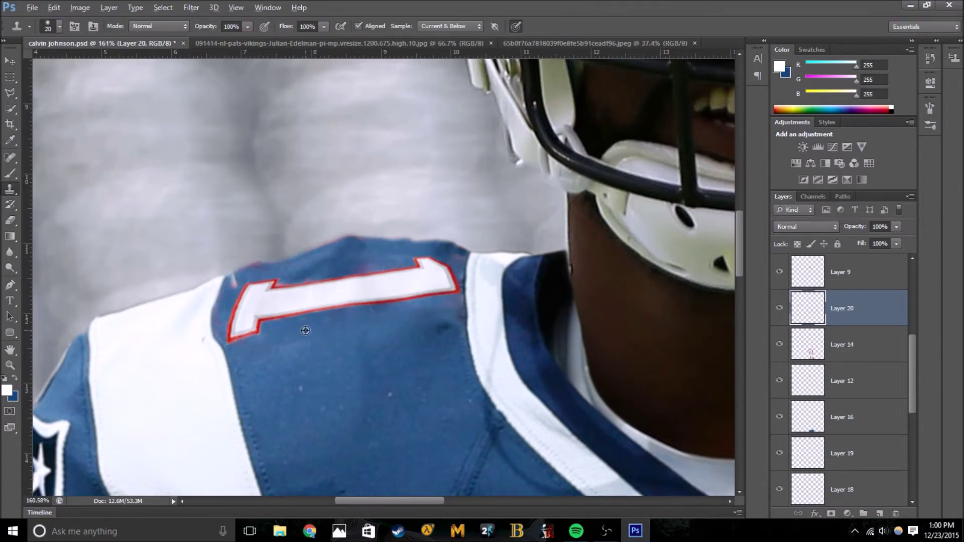
{"action": "key", "text": "ctrl+j"}
{"action": "key", "text": "ctrl+t"}
{"action": "key", "text": "s"}
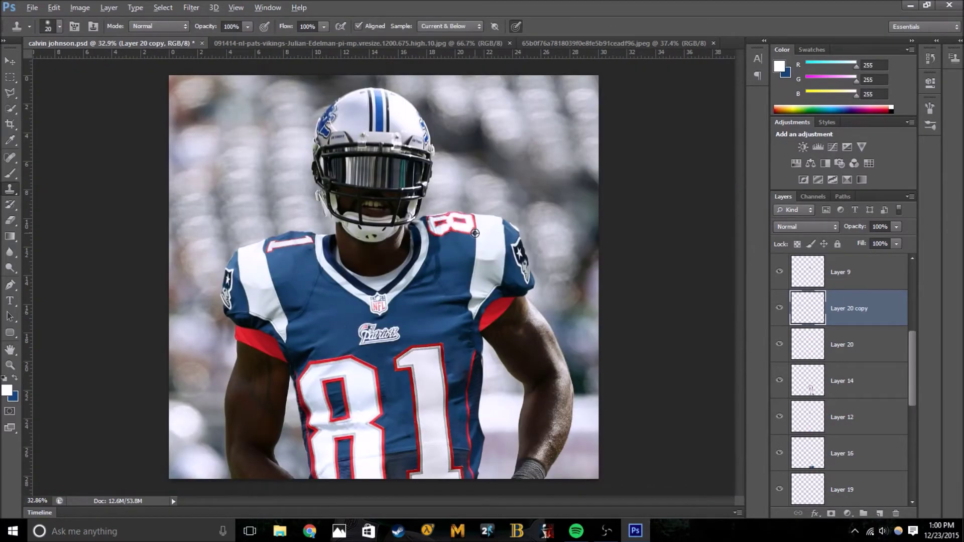
{"action": "key", "text": "l"}
{"action": "key", "text": "ctrl+d"}
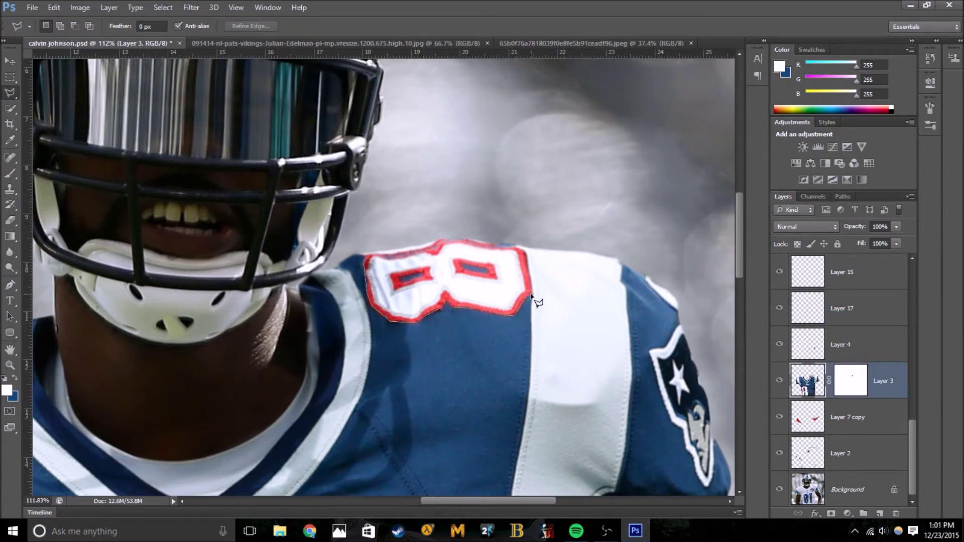
Copy the 8 to its own layer, move it beside the shoulder 1, and flip it horizontally to read 81
{"action": "key", "text": "ctrl+j"}
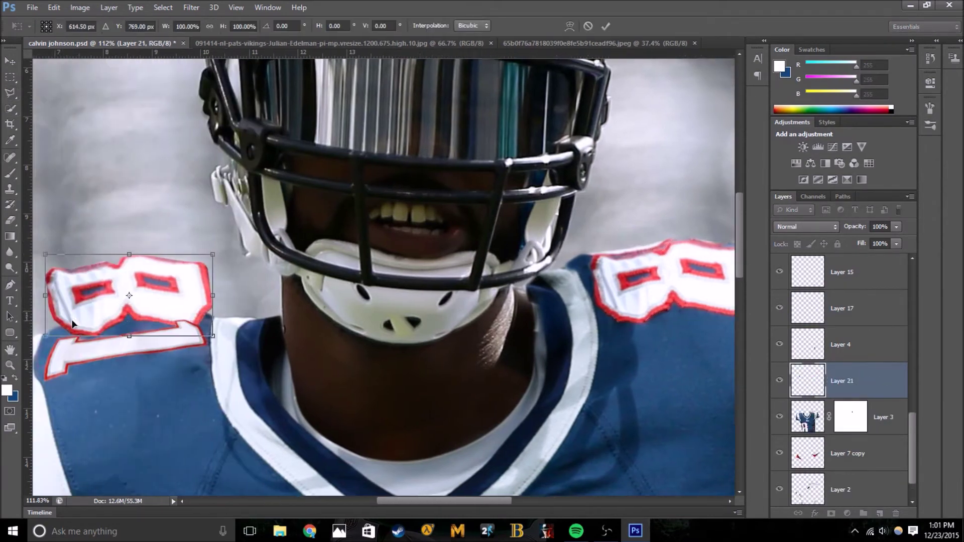
{"action": "left_click_drag", "start_coordinate": [305, 285], "coordinate": [309, 290]}
{"action": "key", "text": "ctrl+t"}
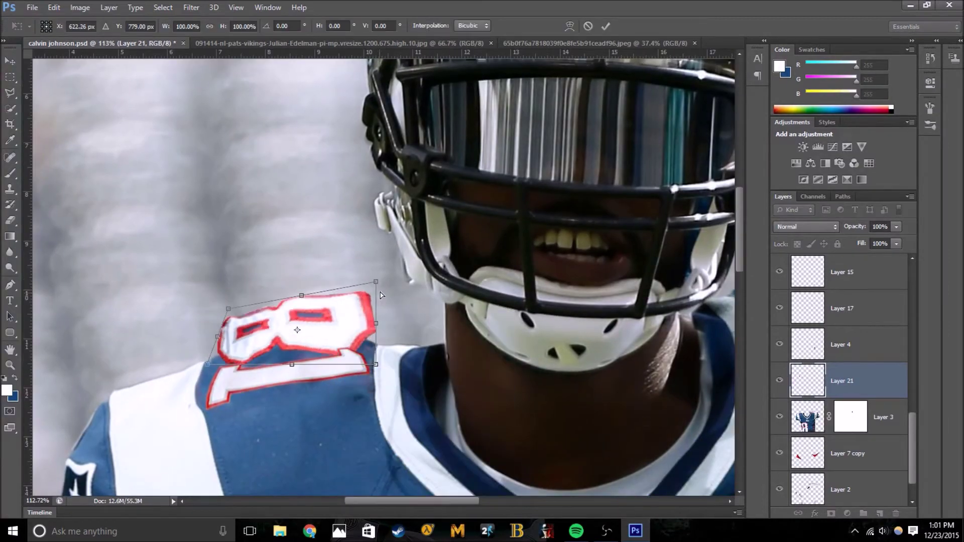
{"action": "right_click", "coordinate": [305, 324]}
{"action": "key", "text": "Escape"}
{"action": "right_click", "coordinate": [294, 319]}
{"action": "left_click", "coordinate": [362, 304]}
{"action": "key", "text": "Return"}
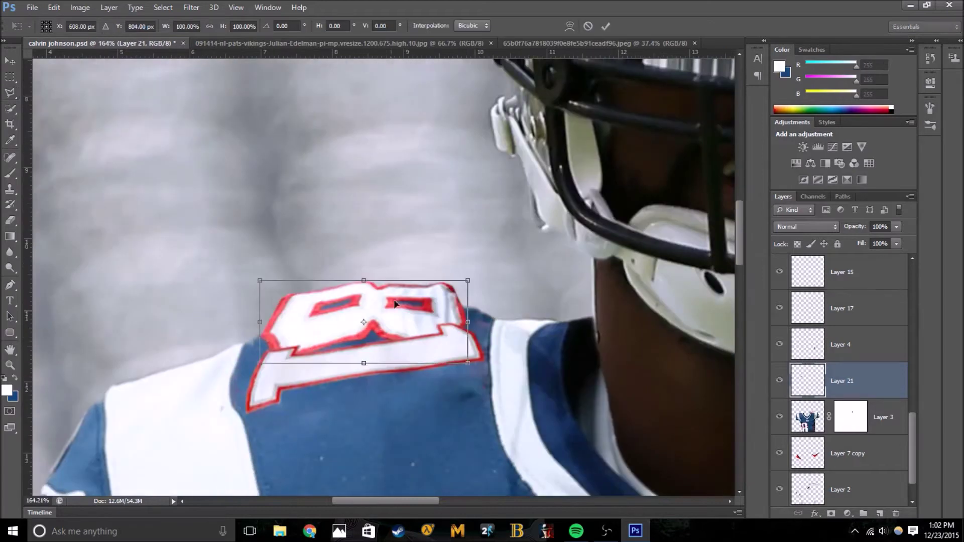
Select another shoulder number layer and apply a Free Transform to it
{"action": "scroll", "coordinate": [457, 304], "scroll_direction": "down", "scroll_amount": 2}
{"action": "left_click", "coordinate": [841, 344]}
{"action": "key", "text": "ctrl+t"}
{"action": "scroll", "coordinate": [854, 381], "scroll_direction": "down", "scroll_amount": 2}
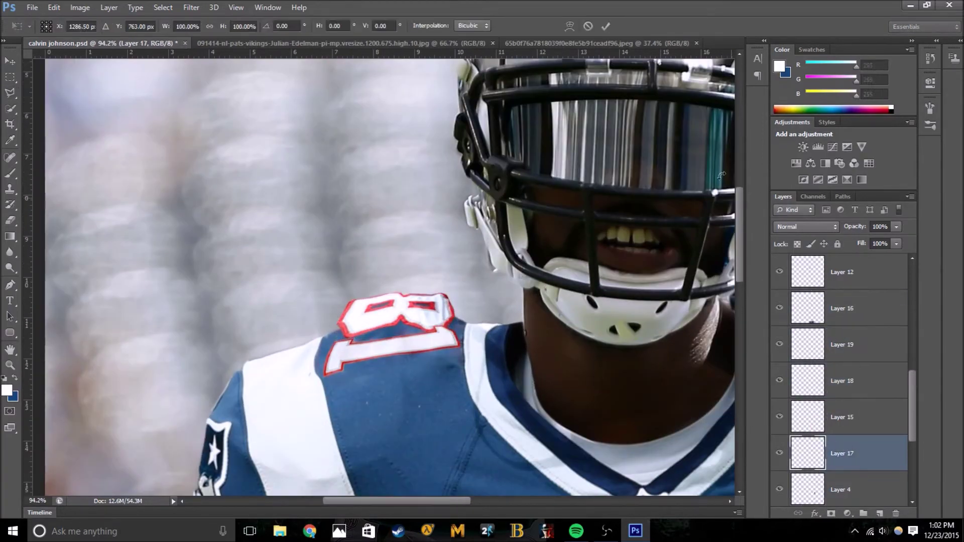
{"action": "key", "text": "Return"}
{"action": "scroll", "coordinate": [382, 281], "scroll_direction": "down", "scroll_amount": 10}
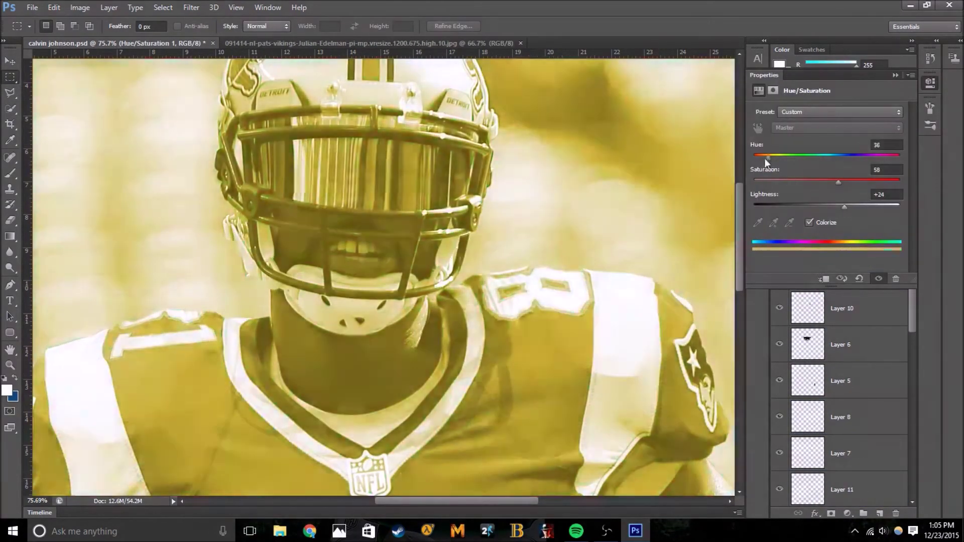
Tint the Hue/Saturation layer red (Hue 0, Saturation 62) and invert its mask
{"action": "left_click_drag", "start_coordinate": [767, 156], "coordinate": [754, 156]}
{"action": "mouse_move", "coordinate": [844, 206]}
{"action": "left_mouse_down"}
{"action": "mouse_move", "coordinate": [859, 206]}
{"action": "mouse_move", "coordinate": [843, 181]}
{"action": "mouse_move", "coordinate": [839, 209]}
{"action": "left_mouse_up"}
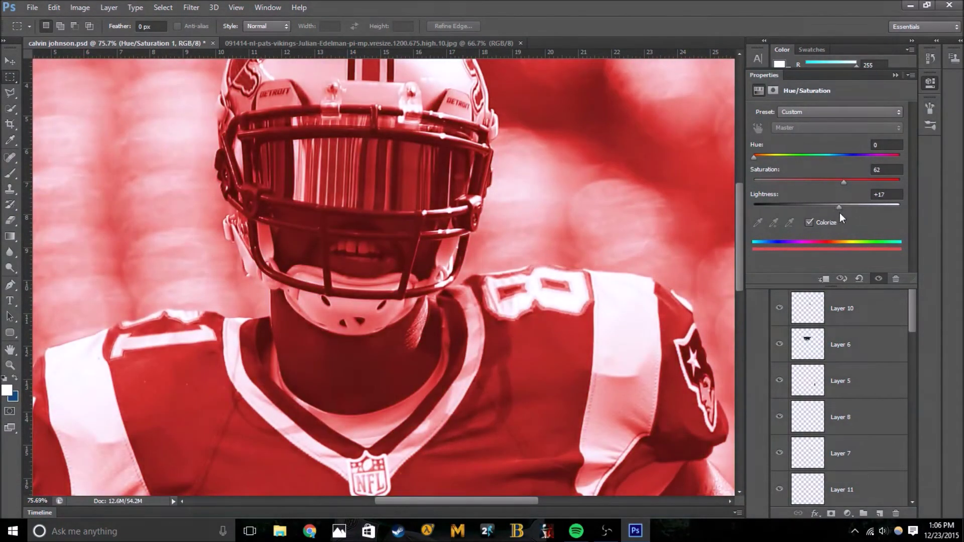
{"action": "left_click", "coordinate": [895, 75]}
{"action": "left_click", "coordinate": [838, 286]}
{"action": "key", "text": "ctrl+i"}
Set up a white brush and paint red onto the right facemask bar
{"action": "key", "text": "x"}
{"action": "key", "text": "b"}
{"action": "left_click", "coordinate": [59, 26]}
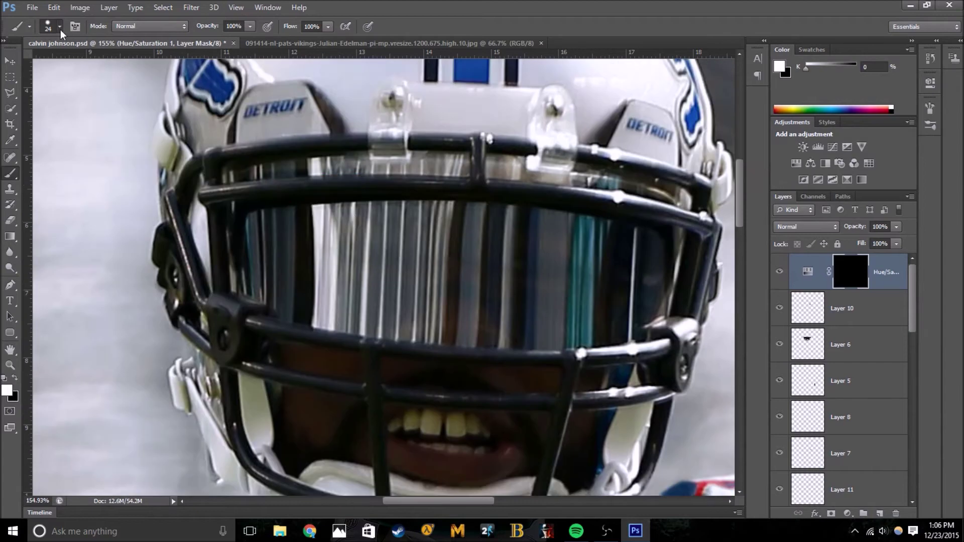
{"action": "left_click_drag", "start_coordinate": [206, 195], "coordinate": [524, 181]}
{"action": "scroll", "coordinate": [295, 275], "scroll_direction": "down", "scroll_amount": 3}
{"action": "scroll", "coordinate": [295, 276], "scroll_direction": "down", "scroll_amount": 1}
{"action": "left_click_drag", "start_coordinate": [229, 247], "coordinate": [231, 271]}
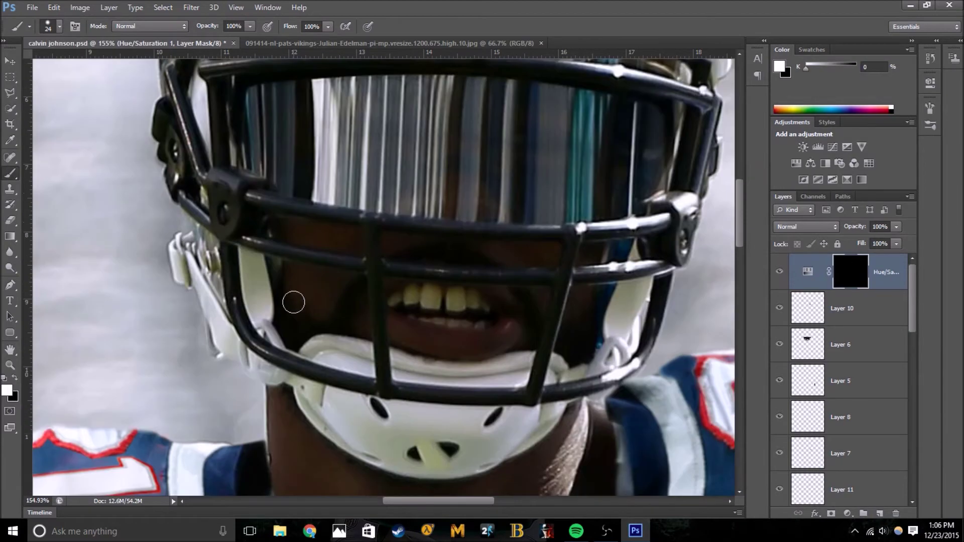
{"action": "scroll", "coordinate": [387, 375], "scroll_direction": "down", "scroll_amount": 2}
{"action": "left_click_drag", "start_coordinate": [466, 341], "coordinate": [518, 340]}
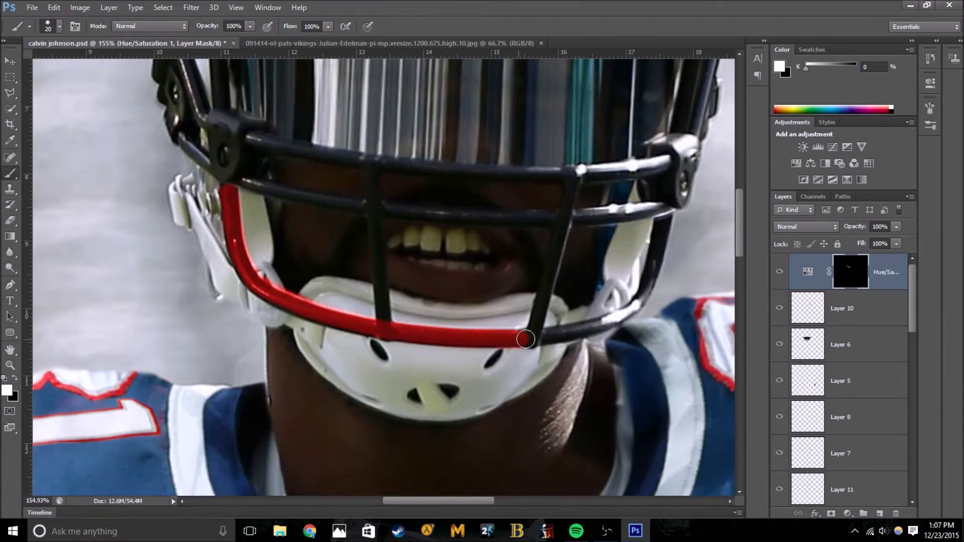
{"action": "left_click_drag", "start_coordinate": [624, 314], "coordinate": [648, 287]}
Enlarge the brush and keep painting red down the right facemask bar
{"action": "key", "text": "bracketright"}
{"action": "scroll", "coordinate": [649, 314], "scroll_direction": "up", "scroll_amount": 1}
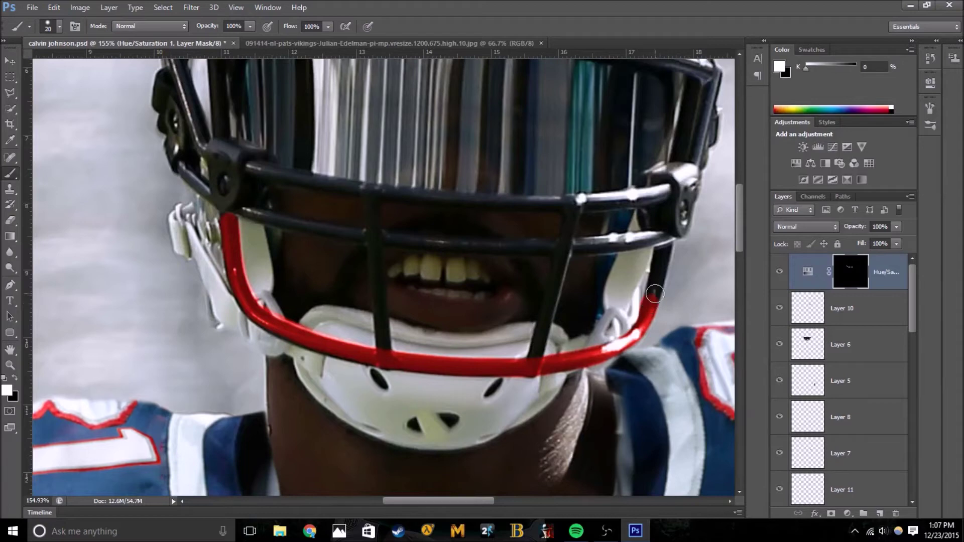
{"action": "scroll", "coordinate": [575, 216], "scroll_direction": "up", "scroll_amount": 3}
{"action": "scroll", "coordinate": [145, 285], "scroll_direction": "down", "scroll_amount": 1}
{"action": "scroll", "coordinate": [145, 285], "scroll_direction": "left", "scroll_amount": 5}
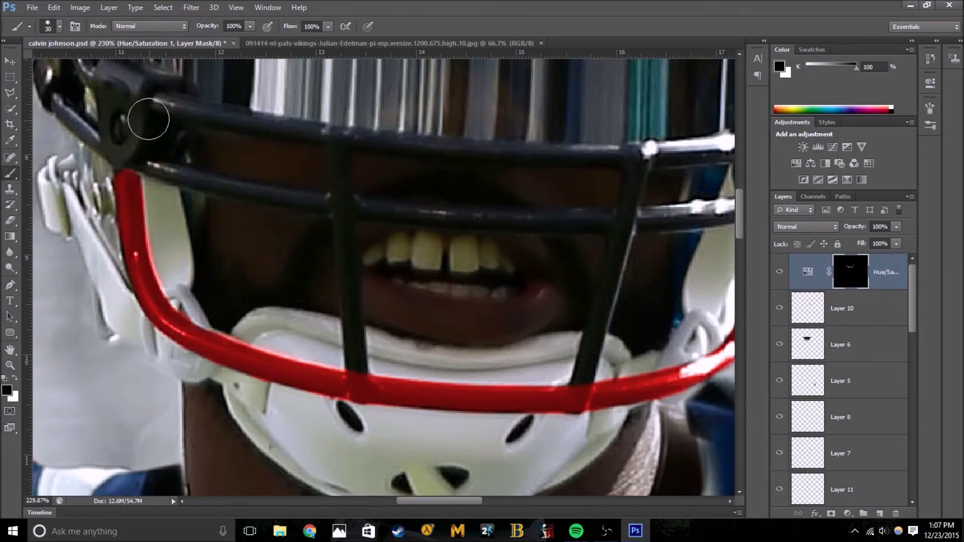
{"action": "scroll", "coordinate": [259, 316], "scroll_direction": "down", "scroll_amount": 3}
{"action": "scroll", "coordinate": [631, 255], "scroll_direction": "up", "scroll_amount": 3}
{"action": "key", "text": "bracketright"}
{"action": "left_click_drag", "start_coordinate": [622, 248], "coordinate": [612, 292]}
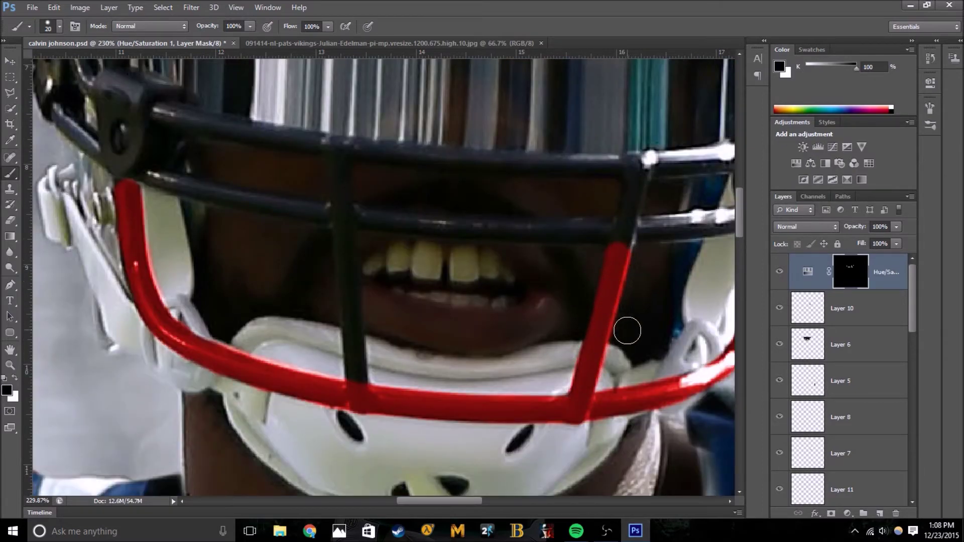
Paint red across the lower bar and along the upper facemask bar
{"action": "key", "text": "x"}
{"action": "scroll", "coordinate": [622, 290], "scroll_direction": "up", "scroll_amount": 1}
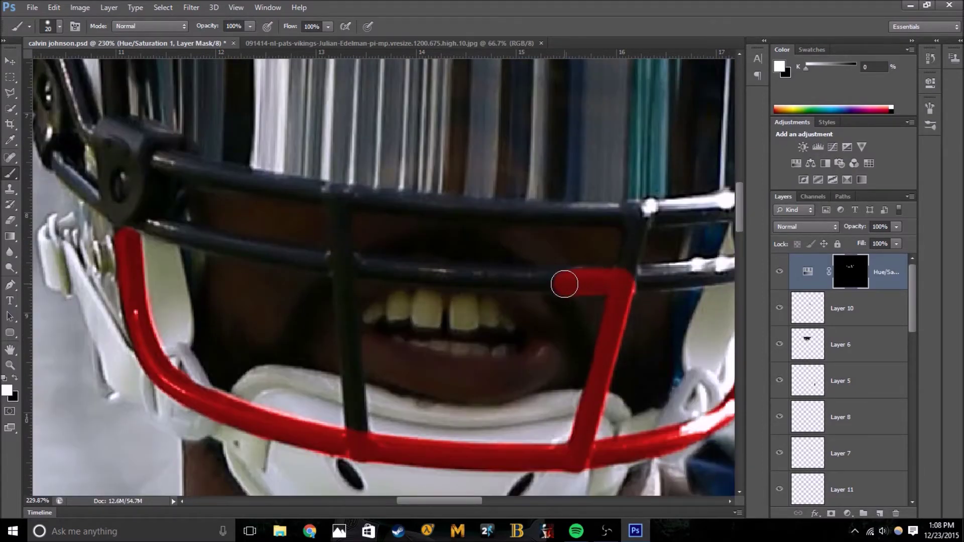
{"action": "left_click_drag", "start_coordinate": [567, 280], "coordinate": [354, 269]}
{"action": "key", "text": "bracketleft"}
{"action": "scroll", "coordinate": [356, 332], "scroll_direction": "down", "scroll_amount": 2}
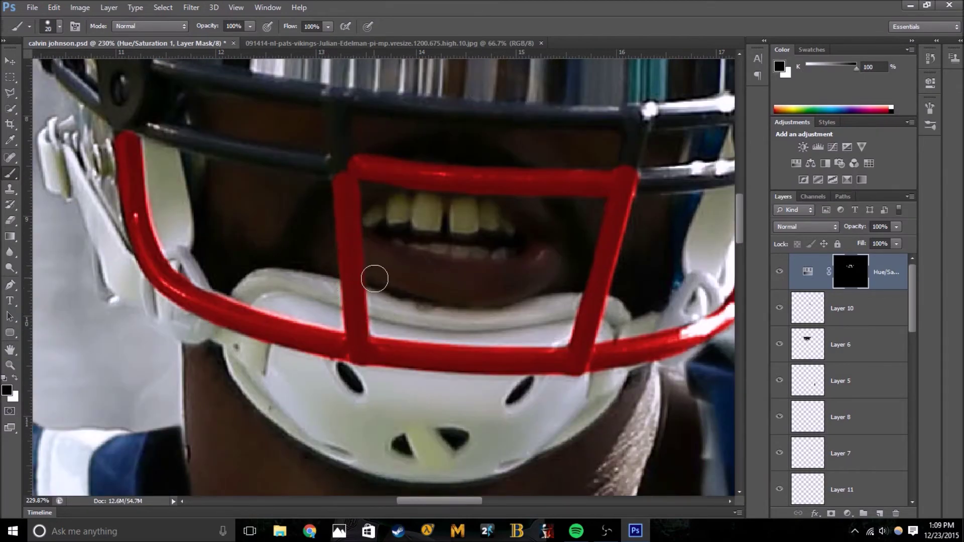
{"action": "scroll", "coordinate": [482, 208], "scroll_direction": "down", "scroll_amount": 5}
{"action": "scroll", "coordinate": [62, 355], "scroll_direction": "up", "scroll_amount": 6}
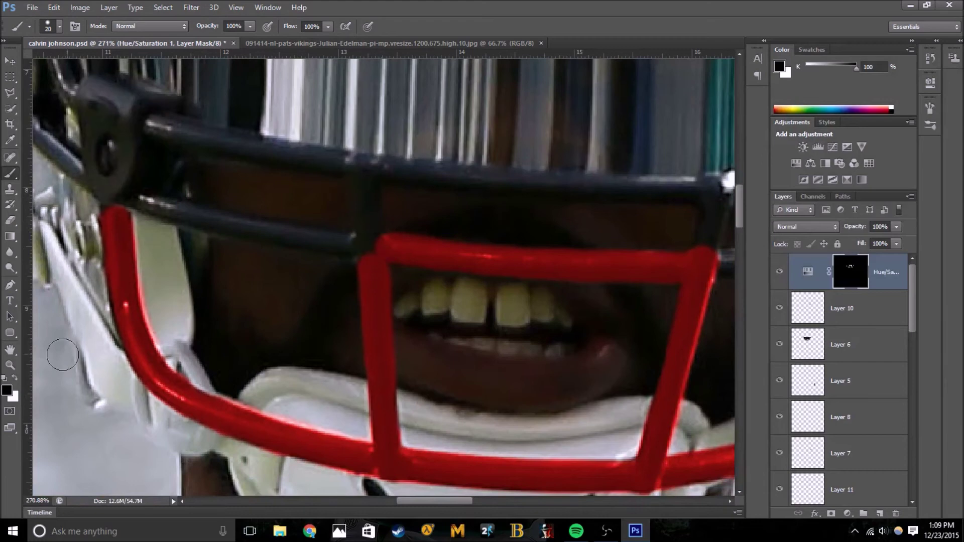
{"action": "left_click_drag", "start_coordinate": [331, 245], "coordinate": [143, 202]}
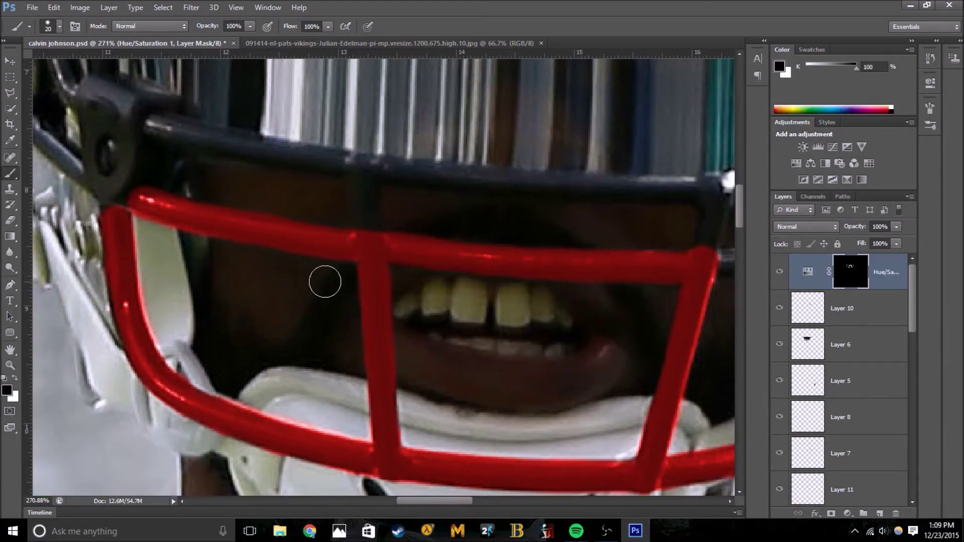
{"action": "scroll", "coordinate": [227, 243], "scroll_direction": "up", "scroll_amount": 1}
{"action": "scroll", "coordinate": [105, 111], "scroll_direction": "right", "scroll_amount": 5}
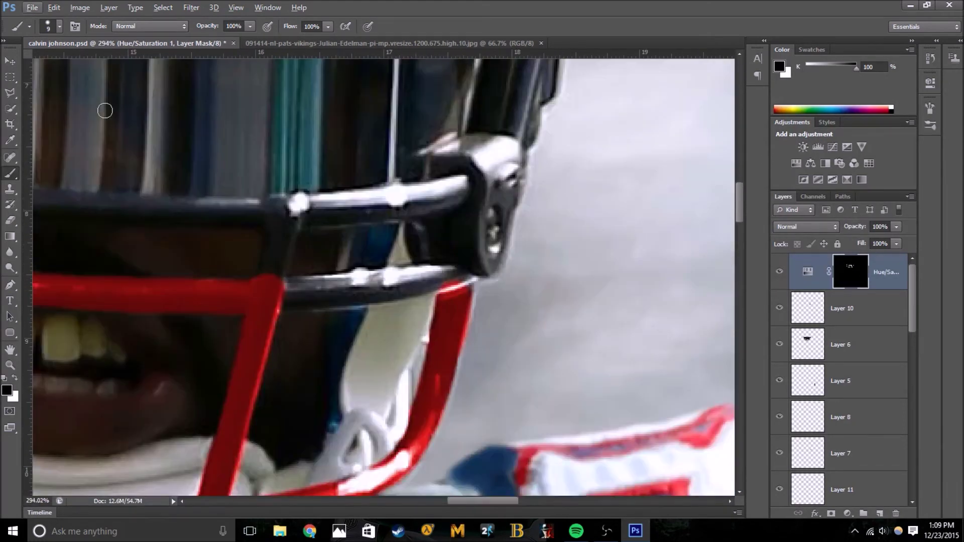
Paint the helmet's side bracket and the visor's lower bar red
{"action": "left_click_drag", "start_coordinate": [377, 279], "coordinate": [489, 216]}
{"action": "scroll", "coordinate": [508, 287], "scroll_direction": "up", "scroll_amount": 3}
{"action": "scroll", "coordinate": [452, 327], "scroll_direction": "down", "scroll_amount": 1}
{"action": "key", "text": "bracketleft"}
{"action": "scroll", "coordinate": [417, 349], "scroll_direction": "down", "scroll_amount": 1}
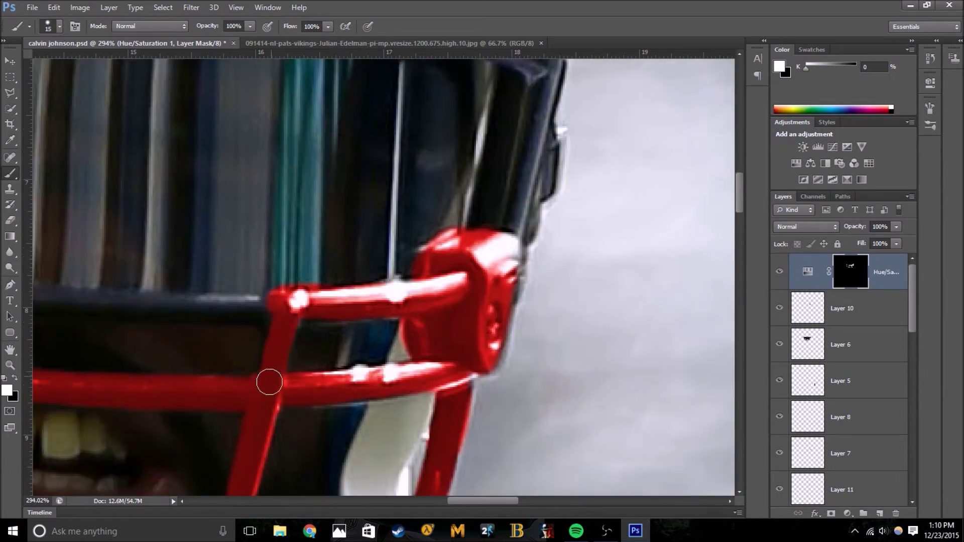
{"action": "scroll", "coordinate": [281, 308], "scroll_direction": "down", "scroll_amount": 2}
{"action": "scroll", "coordinate": [549, 273], "scroll_direction": "left", "scroll_amount": 3}
{"action": "key", "text": "bracketright"}
{"action": "key", "text": "x"}
{"action": "scroll", "coordinate": [347, 225], "scroll_direction": "up", "scroll_amount": 1}
{"action": "key", "text": "x"}
{"action": "left_click_drag", "start_coordinate": [497, 284], "coordinate": [192, 275]}
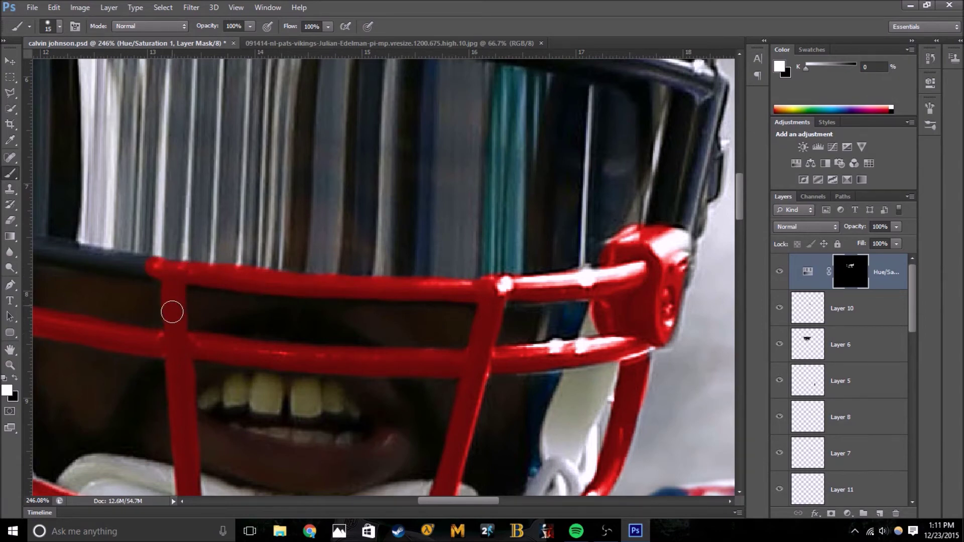
Paint red back along the facemask bar and the top bar with a smaller brush
{"action": "scroll", "coordinate": [333, 253], "scroll_direction": "left", "scroll_amount": 5}
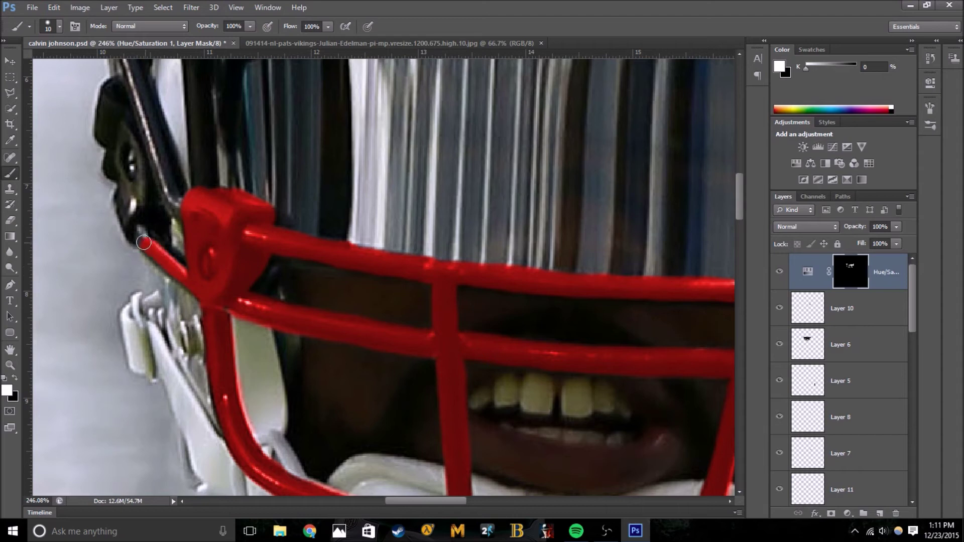
{"action": "key", "text": "bracketright"}
{"action": "scroll", "coordinate": [191, 206], "scroll_direction": "up", "scroll_amount": 3}
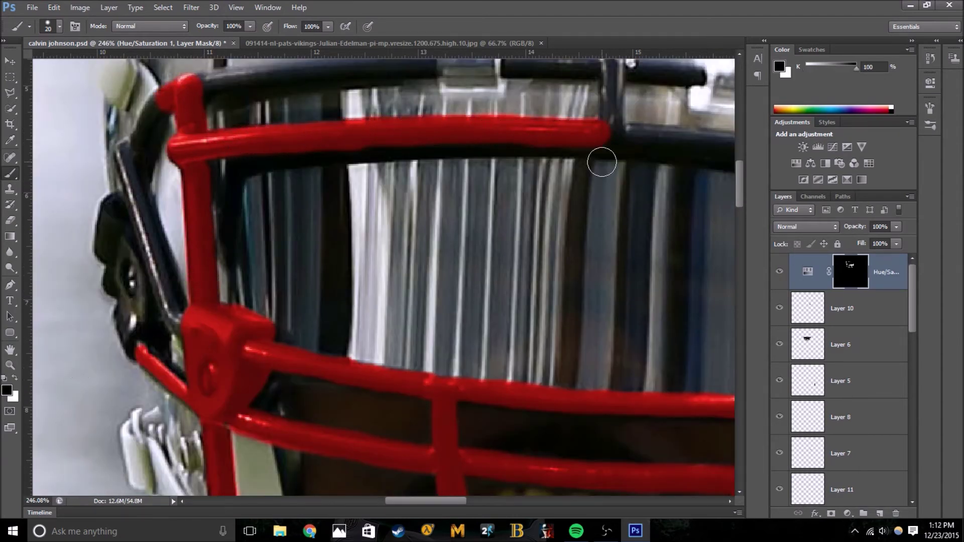
{"action": "scroll", "coordinate": [452, 232], "scroll_direction": "down", "scroll_amount": 2}
{"action": "scroll", "coordinate": [452, 232], "scroll_direction": "down", "scroll_amount": 3}
{"action": "scroll", "coordinate": [545, 317], "scroll_direction": "up", "scroll_amount": 5}
{"action": "key", "text": "x"}
{"action": "left_click_drag", "start_coordinate": [602, 319], "coordinate": [381, 280]}
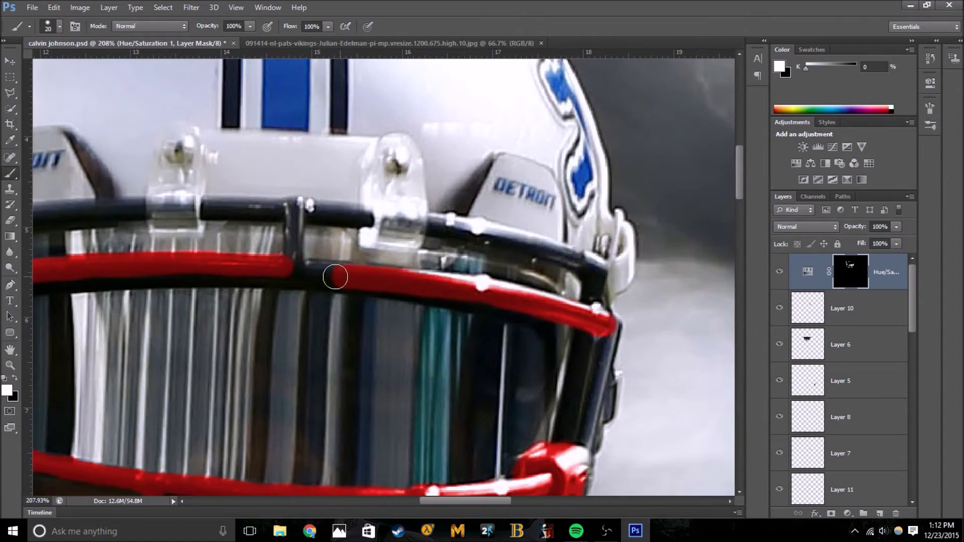
{"action": "scroll", "coordinate": [381, 279], "scroll_direction": "down", "scroll_amount": 2}
{"action": "scroll", "coordinate": [407, 251], "scroll_direction": "up", "scroll_amount": 4}
{"action": "key", "text": "bracketleft"}
{"action": "left_click_drag", "start_coordinate": [420, 218], "coordinate": [613, 269]}
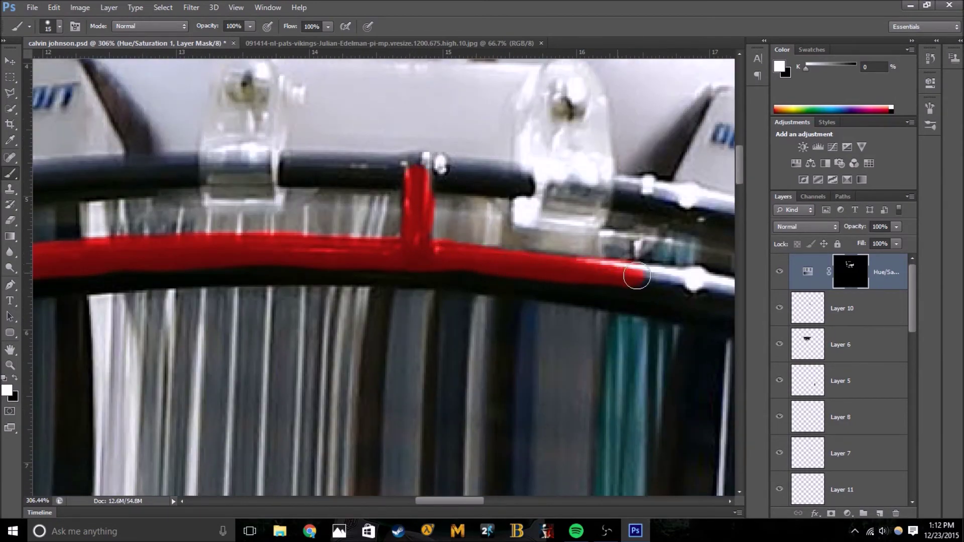
Paint red down the facemask's right side and left bar, checking the Patriots reference photo
{"action": "left_click_drag", "start_coordinate": [691, 287], "coordinate": [448, 282]}
{"action": "left_click_drag", "start_coordinate": [644, 339], "coordinate": [643, 204]}
{"action": "left_click_drag", "start_coordinate": [641, 206], "coordinate": [608, 347]}
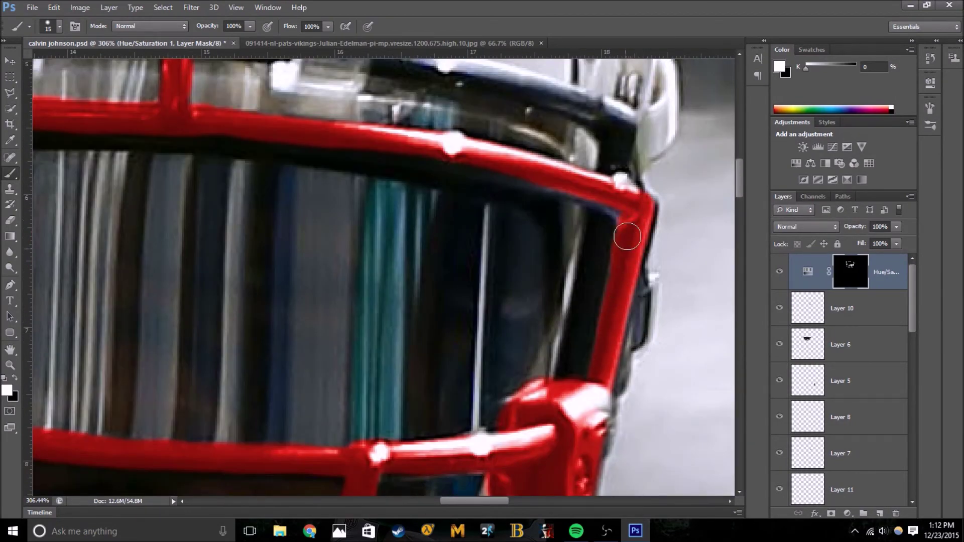
{"action": "scroll", "coordinate": [625, 273], "scroll_direction": "down", "scroll_amount": 1}
{"action": "scroll", "coordinate": [625, 273], "scroll_direction": "down", "scroll_amount": 2}
{"action": "scroll", "coordinate": [625, 274], "scroll_direction": "down", "scroll_amount": 2}
{"action": "scroll", "coordinate": [342, 117], "scroll_direction": "up", "scroll_amount": 5}
{"action": "left_click_drag", "start_coordinate": [312, 187], "coordinate": [341, 117]}
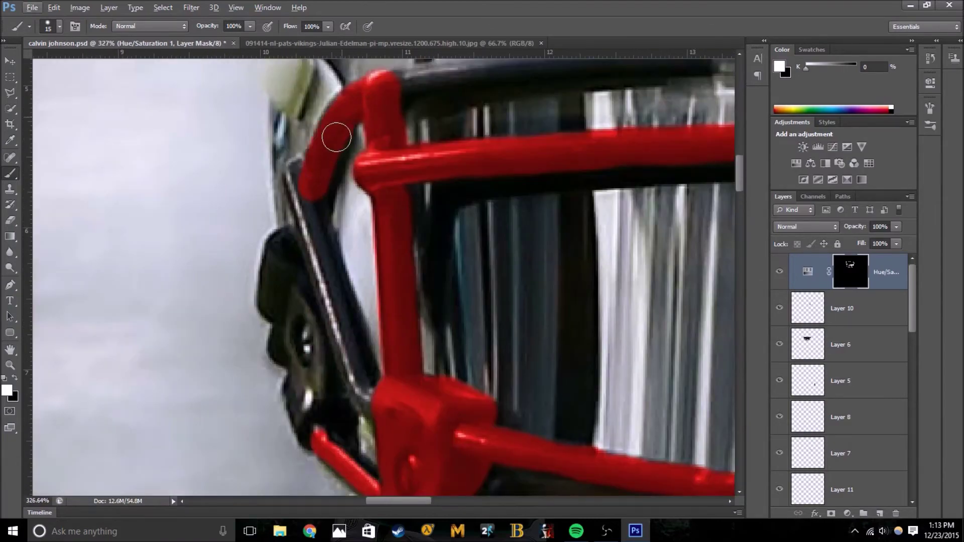
{"action": "left_click_drag", "start_coordinate": [326, 265], "coordinate": [366, 402]}
{"action": "left_click", "coordinate": [389, 43]}
{"action": "left_click", "coordinate": [186, 43]}
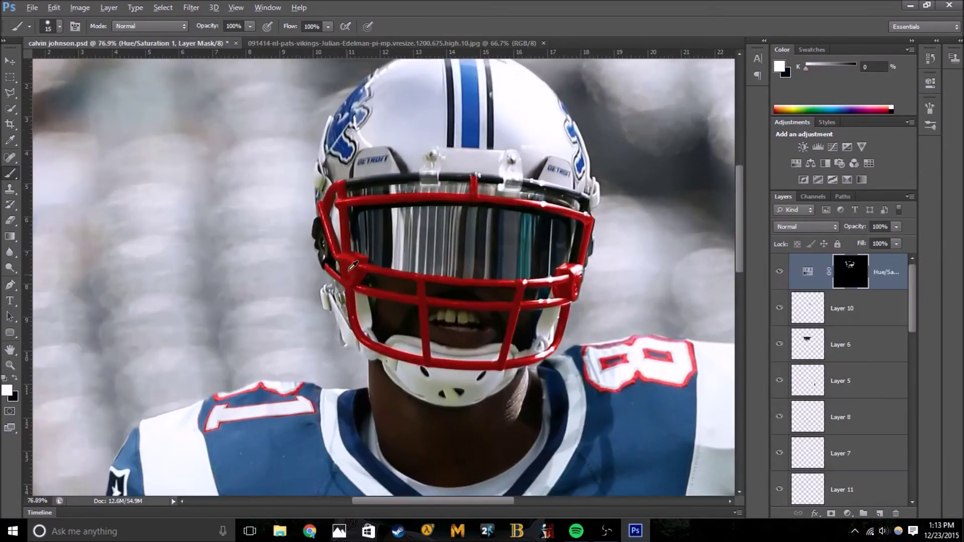
Paint red over the facemask's left side and the top bar
{"action": "scroll", "coordinate": [579, 259], "scroll_direction": "up", "scroll_amount": 5}
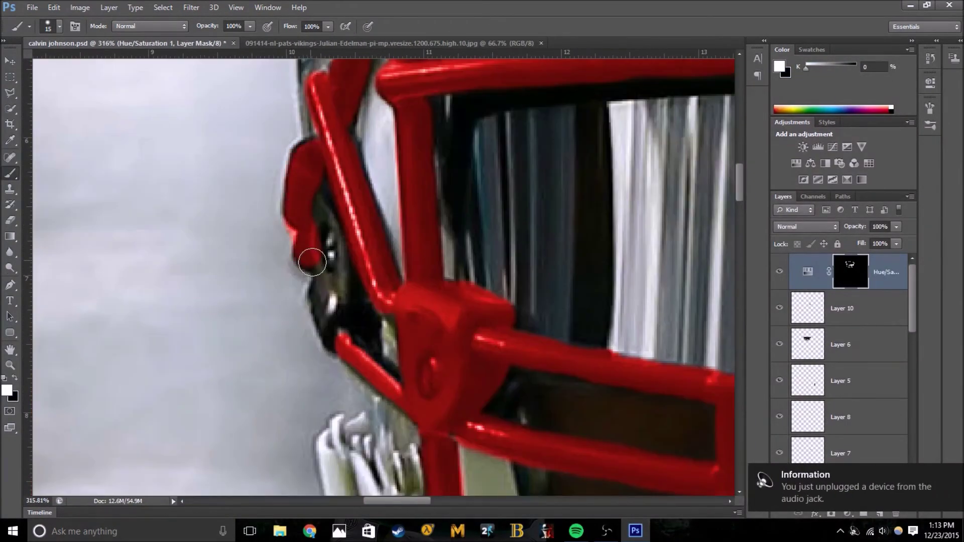
{"action": "left_click_drag", "start_coordinate": [313, 254], "coordinate": [319, 198]}
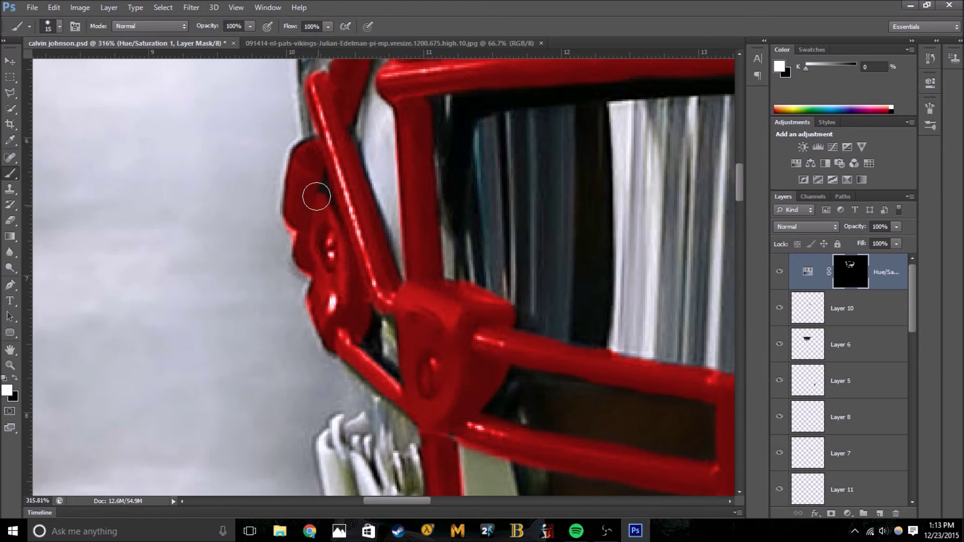
{"action": "scroll", "coordinate": [318, 198], "scroll_direction": "down", "scroll_amount": 3}
{"action": "scroll", "coordinate": [452, 184], "scroll_direction": "up", "scroll_amount": 3}
{"action": "scroll", "coordinate": [452, 184], "scroll_direction": "up", "scroll_amount": 2}
{"action": "left_click_drag", "start_coordinate": [374, 227], "coordinate": [476, 221]}
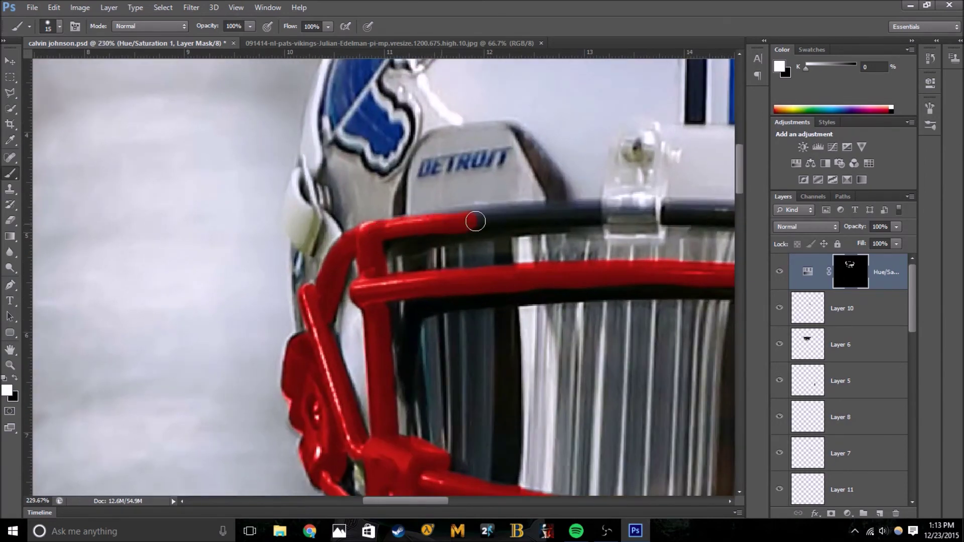
{"action": "scroll", "coordinate": [591, 205], "scroll_direction": "right", "scroll_amount": 4}
{"action": "key", "text": "bracketright"}
{"action": "key", "text": "bracketright"}
{"action": "key", "text": "bracketright"}
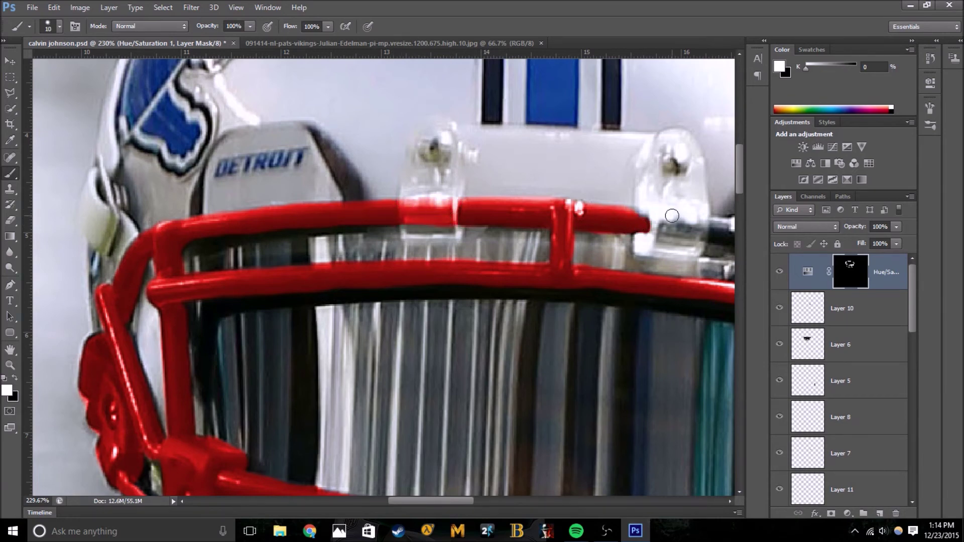
Fit the whole image on screen and bring up the Patriots reference photo
{"action": "scroll", "coordinate": [672, 216], "scroll_direction": "right", "scroll_amount": 6}
{"action": "key", "text": "bracketright"}
{"action": "scroll", "coordinate": [587, 282], "scroll_direction": "down", "scroll_amount": 3}
{"action": "scroll", "coordinate": [430, 139], "scroll_direction": "down", "scroll_amount": 3}
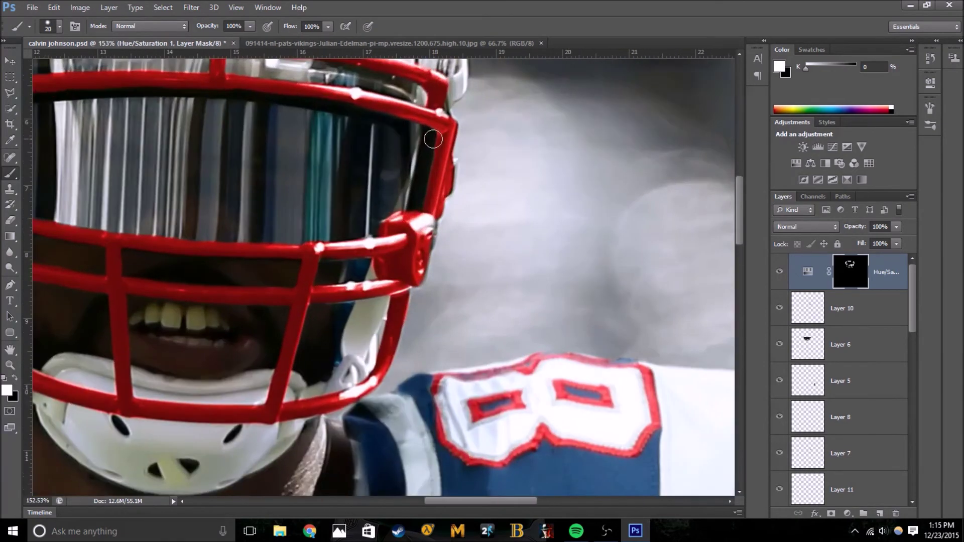
{"action": "key", "text": "ctrl+0"}
{"action": "left_click", "coordinate": [310, 44]}
{"action": "left_click", "coordinate": [31, 7]}
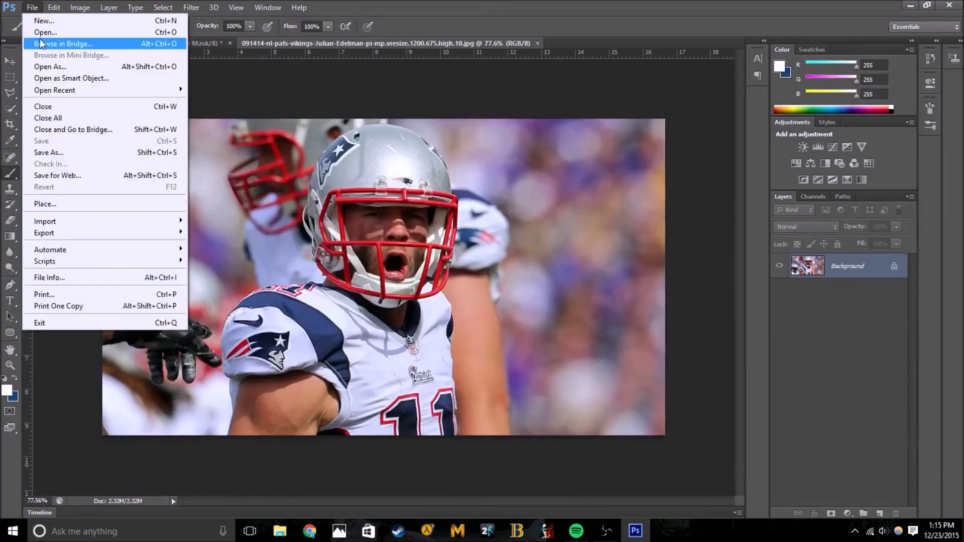
Quick-select the Patriots helmet and warp it to fit over the player's head
{"action": "key", "text": "w"}
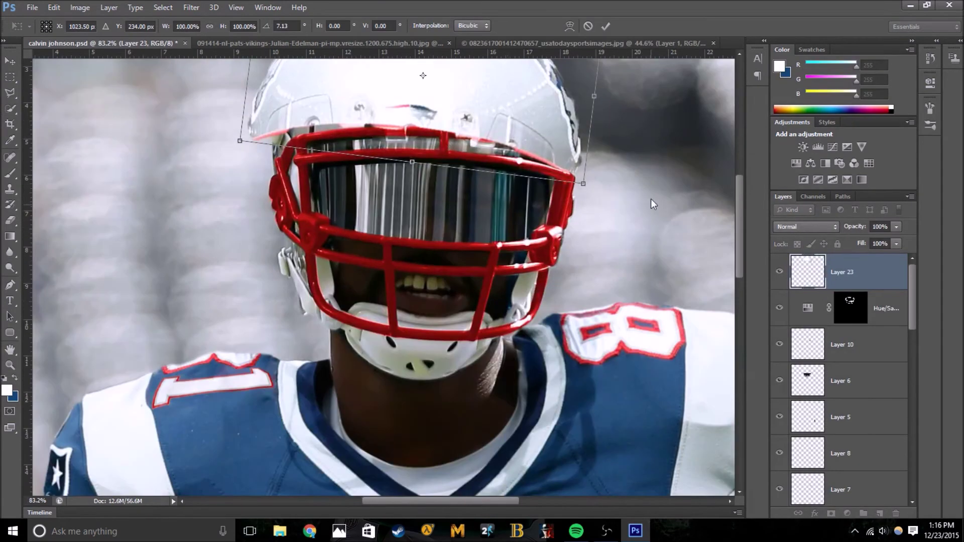
{"action": "scroll", "coordinate": [652, 203], "scroll_direction": "up", "scroll_amount": 3}
{"action": "left_click", "coordinate": [569, 25]}
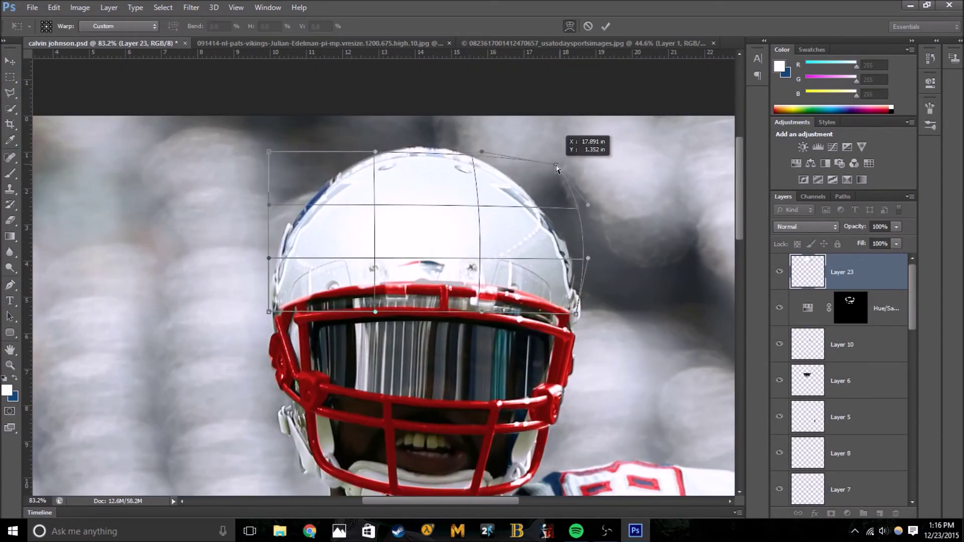
{"action": "left_click_drag", "start_coordinate": [271, 160], "coordinate": [257, 153]}
{"action": "key", "text": "Escape"}
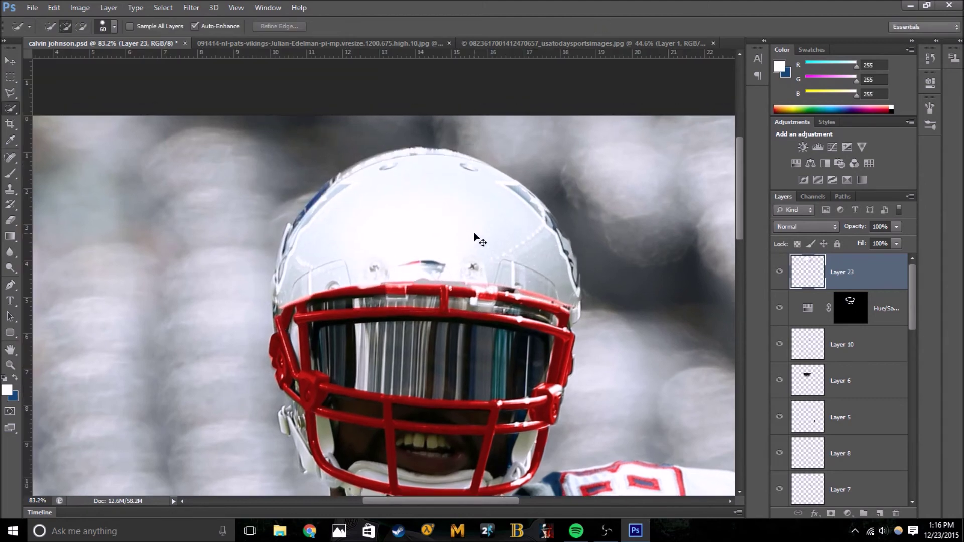
{"action": "key", "text": "ctrl+t"}
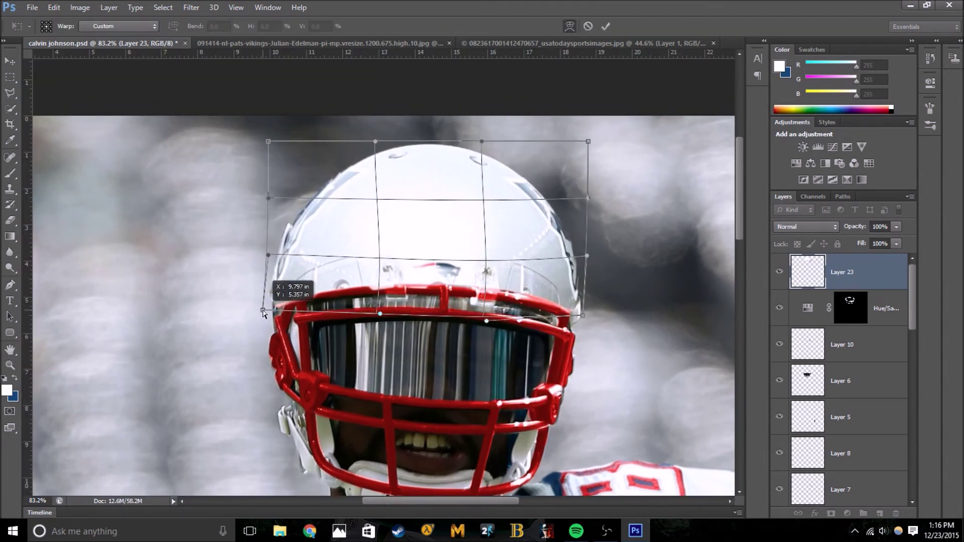
{"action": "scroll", "coordinate": [429, 298], "scroll_direction": "down", "scroll_amount": 3}
{"action": "key", "text": "Return"}
{"action": "scroll", "coordinate": [456, 211], "scroll_direction": "up", "scroll_amount": 5}
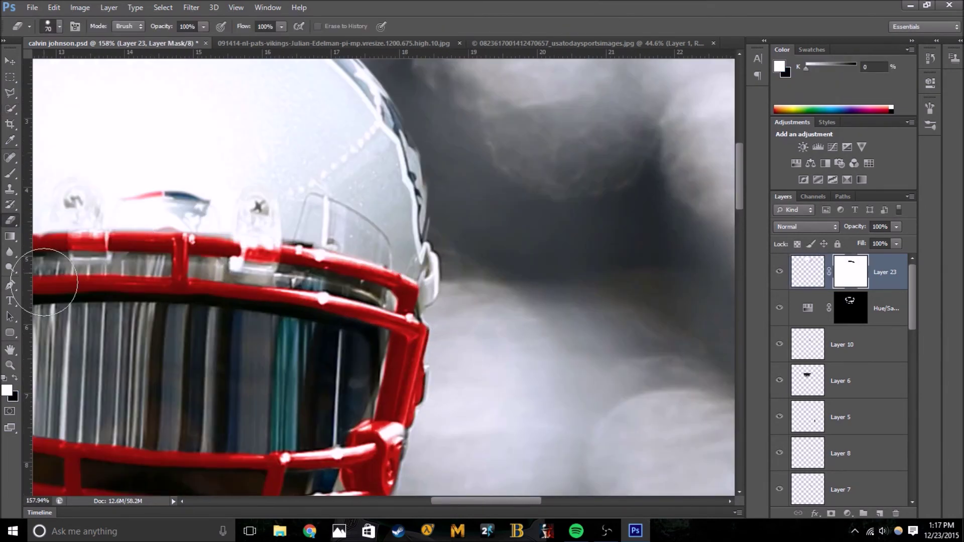
Erase the helmet over the facemask, patch it with cloning, and add two new layers
{"action": "key", "text": "e"}
{"action": "scroll", "coordinate": [405, 209], "scroll_direction": "down", "scroll_amount": 2}
{"action": "scroll", "coordinate": [351, 150], "scroll_direction": "down", "scroll_amount": 3}
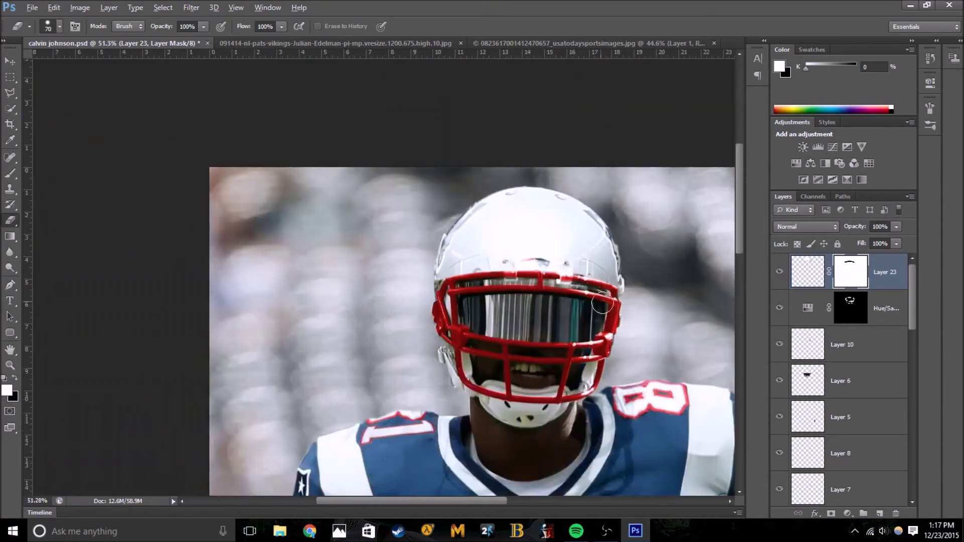
{"action": "scroll", "coordinate": [345, 112], "scroll_direction": "up", "scroll_amount": 5}
{"action": "left_click", "coordinate": [10, 191]}
{"action": "key", "text": "b"}
{"action": "key", "text": "ctrl+shift+alt+n"}
{"action": "key", "text": "ctrl+shift+alt+n"}
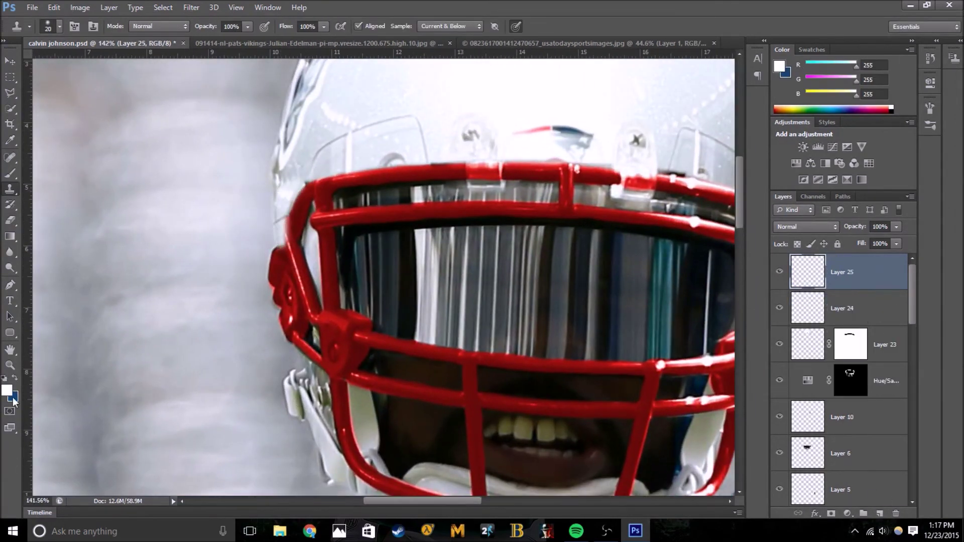
Set the new layer to Soft Light and merge the helmet layers
{"action": "left_click", "coordinate": [805, 227]}
{"action": "left_click", "coordinate": [807, 157]}
{"action": "scroll", "coordinate": [382, 271], "scroll_direction": "down", "scroll_amount": 3}
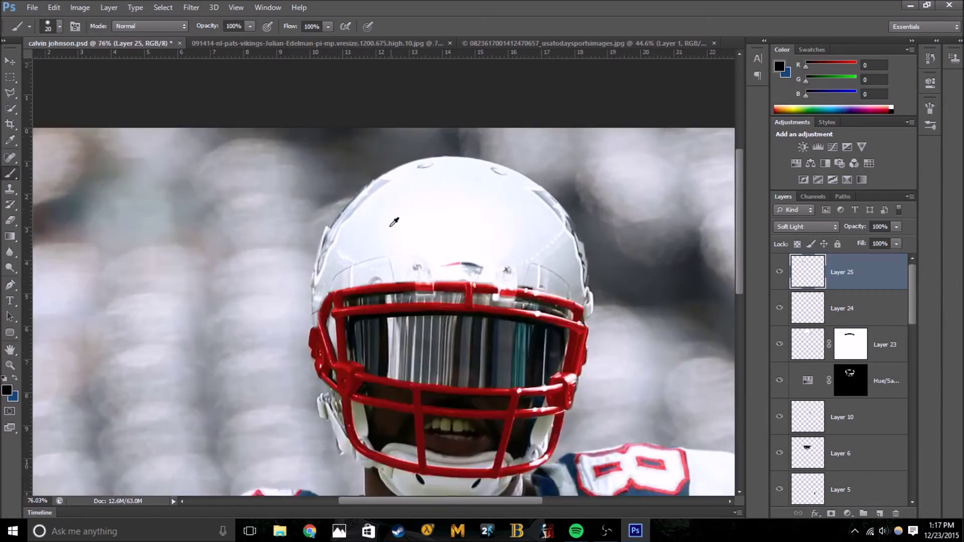
{"action": "scroll", "coordinate": [381, 271], "scroll_direction": "up", "scroll_amount": 3}
{"action": "right_click", "coordinate": [823, 308]}
{"action": "left_click", "coordinate": [813, 328]}
{"action": "key", "text": "Delete"}
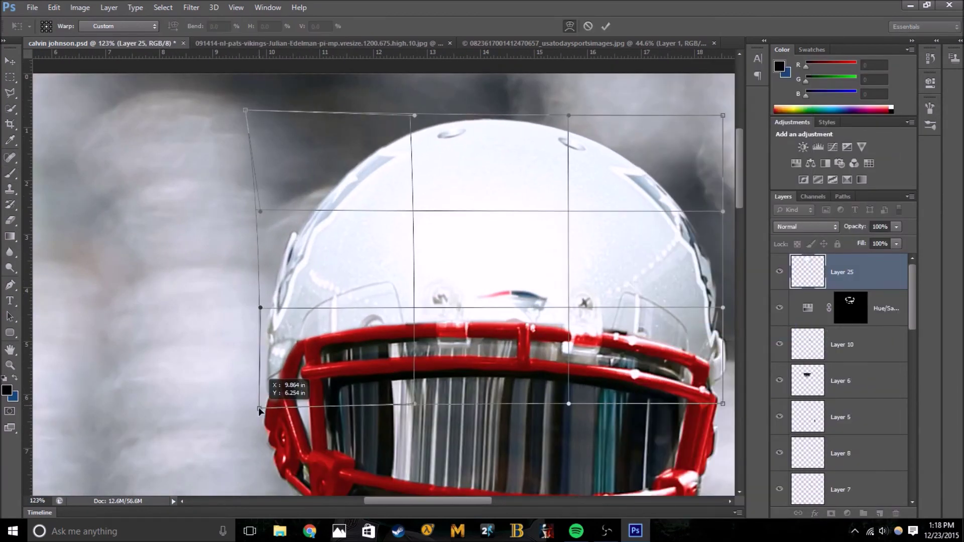
Erase stray helmet edges with a smaller eraser and flatten the image into one Background
{"action": "scroll", "coordinate": [301, 338], "scroll_direction": "down", "scroll_amount": 3}
{"action": "key", "text": "e"}
{"action": "scroll", "coordinate": [301, 338], "scroll_direction": "up", "scroll_amount": 5}
{"action": "key", "text": "bracketleft"}
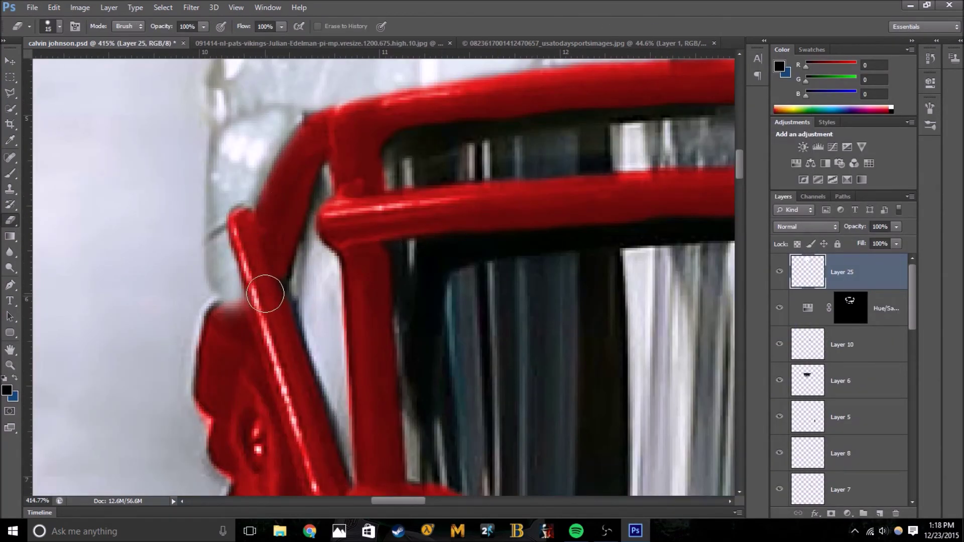
{"action": "scroll", "coordinate": [265, 294], "scroll_direction": "down", "scroll_amount": 5}
{"action": "scroll", "coordinate": [265, 294], "scroll_direction": "down", "scroll_amount": 3}
{"action": "right_click", "coordinate": [801, 281]}
{"action": "left_click", "coordinate": [803, 357]}
{"action": "left_click", "coordinate": [191, 7]}
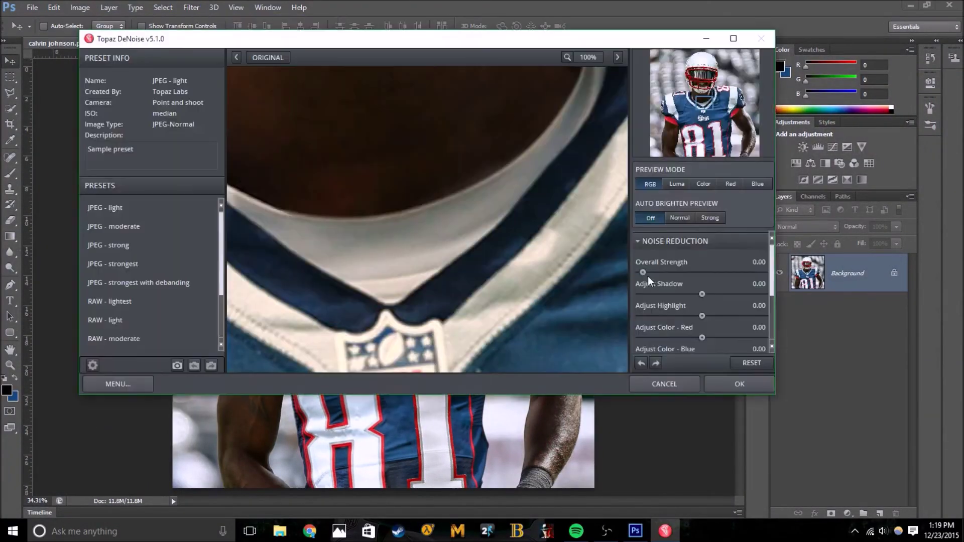
Apply Topaz Adjust's Psychedelic preset, then select the visor and add a Hue/Saturation layer
{"action": "left_click", "coordinate": [719, 385]}
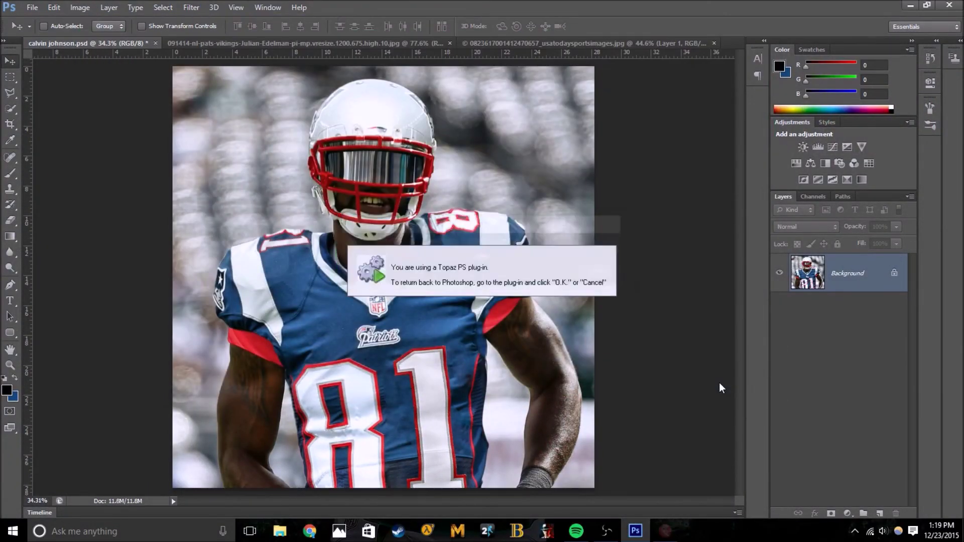
{"action": "left_click", "coordinate": [64, 114]}
{"action": "scroll", "coordinate": [104, 297], "scroll_direction": "down", "scroll_amount": 5}
{"action": "scroll", "coordinate": [104, 301], "scroll_direction": "up", "scroll_amount": 1}
{"action": "left_click", "coordinate": [104, 297]}
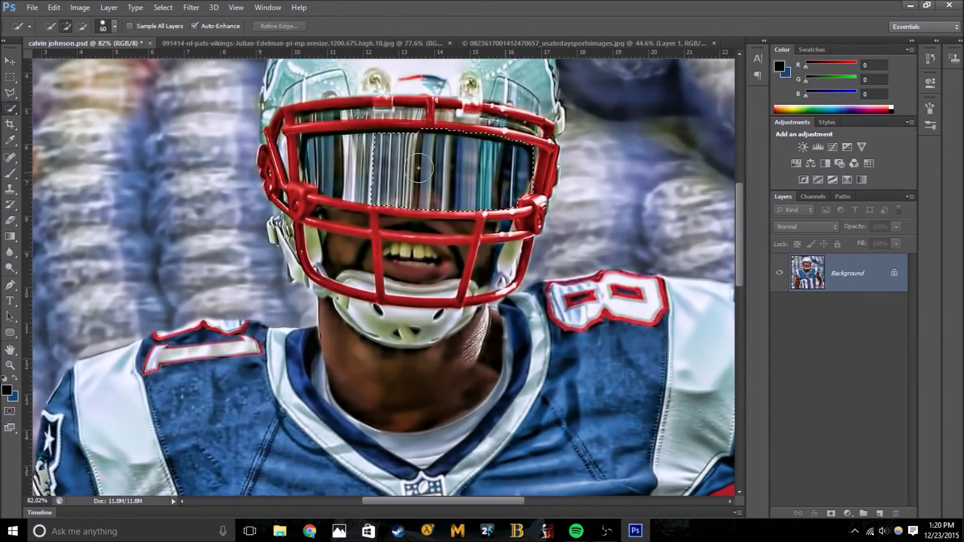
{"action": "left_click_drag", "start_coordinate": [419, 167], "coordinate": [326, 166]}
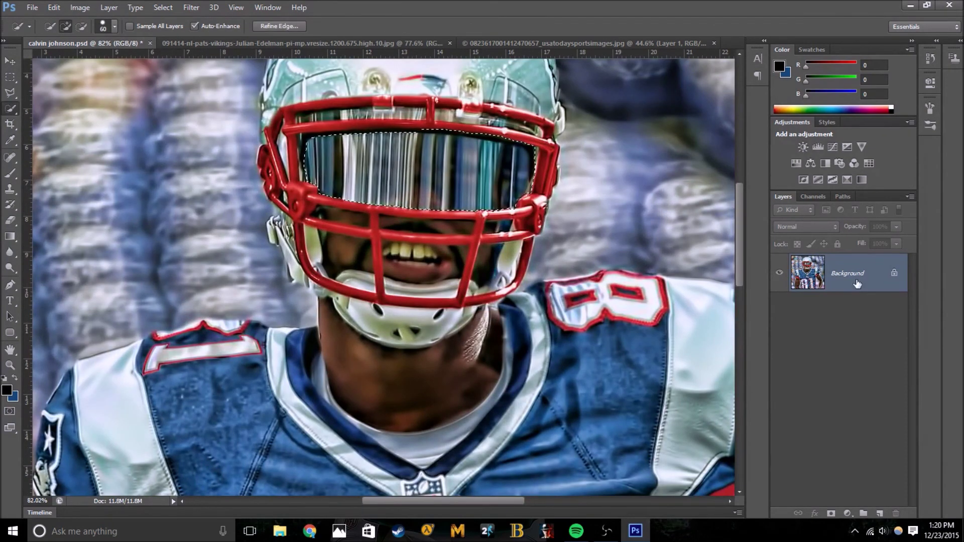
{"action": "left_click", "coordinate": [796, 163]}
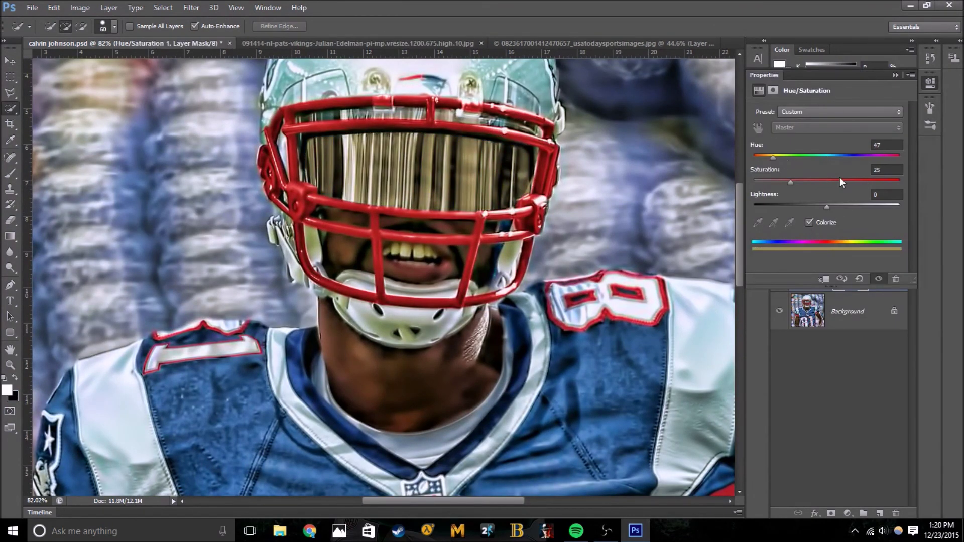